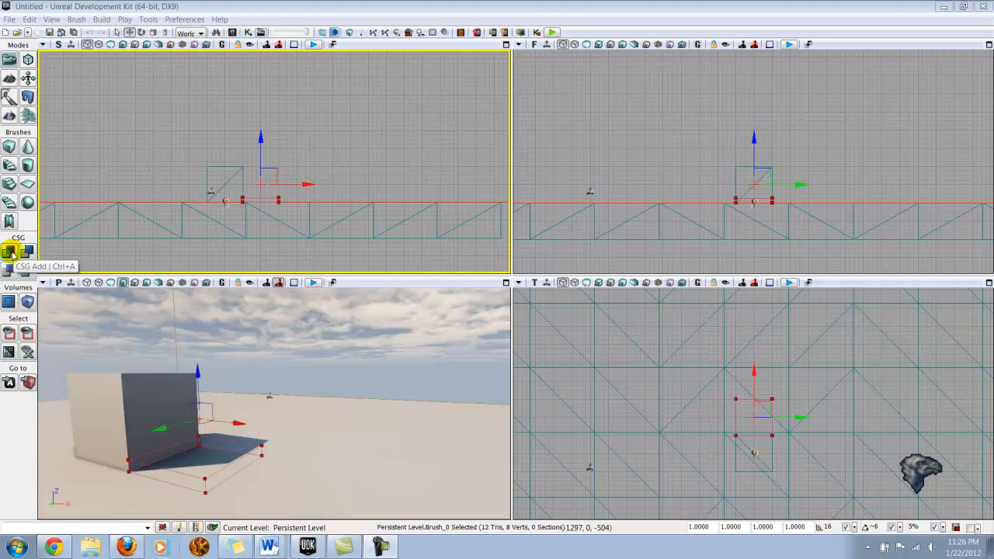
Add the flat builder brush to the level as CSG geometry, move the builder brush aside along X, and rebuild the geometry.
click(11, 254)
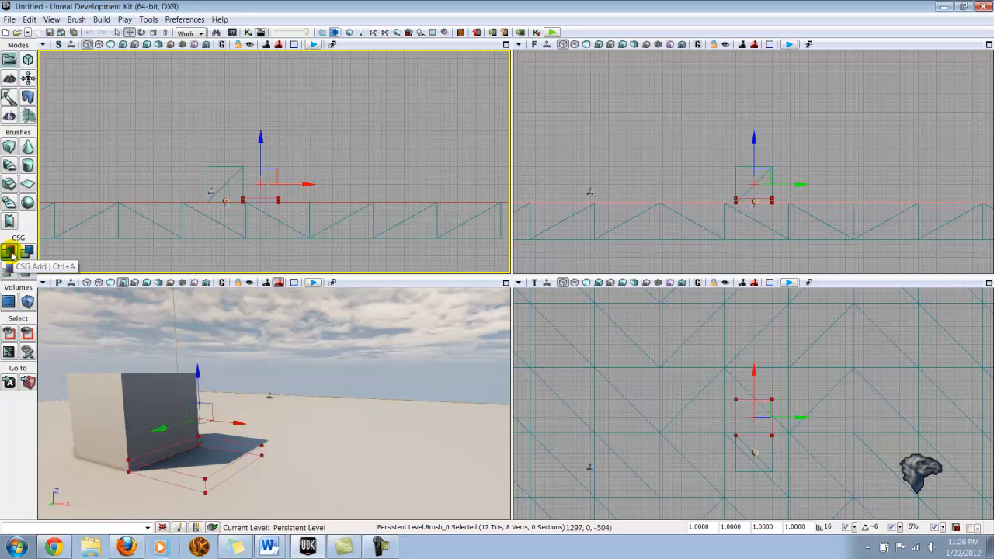
mouse_move(240, 424)
mouse_down()
mouse_move(218, 425)
mouse_move(128, 365)
mouse_move(35, 381)
mouse_move(54, 373)
mouse_up()
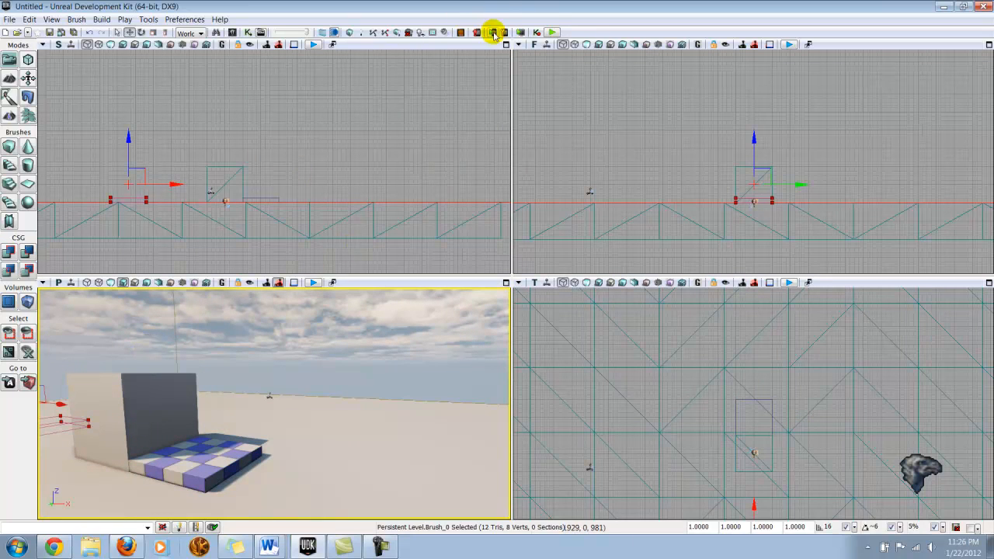
click(349, 34)
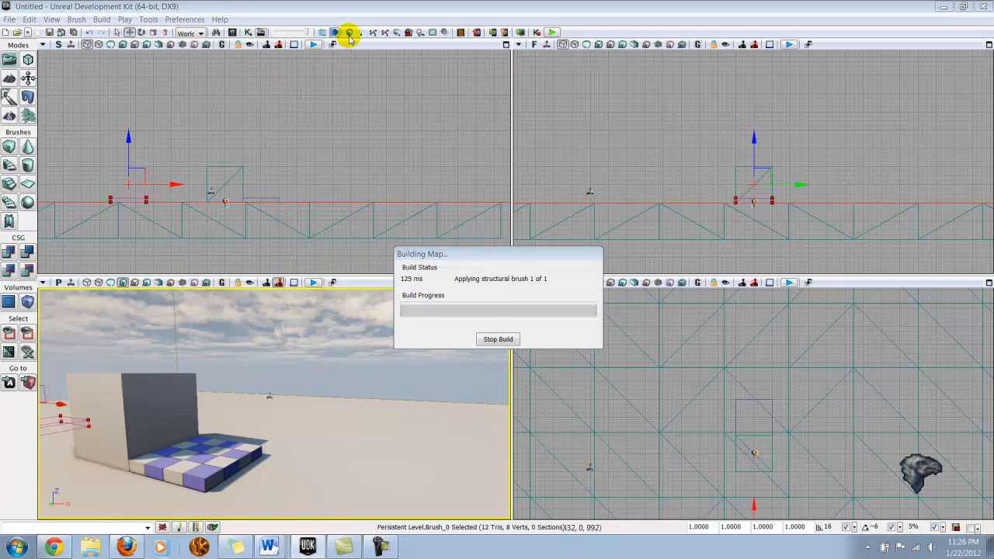
click(844, 237)
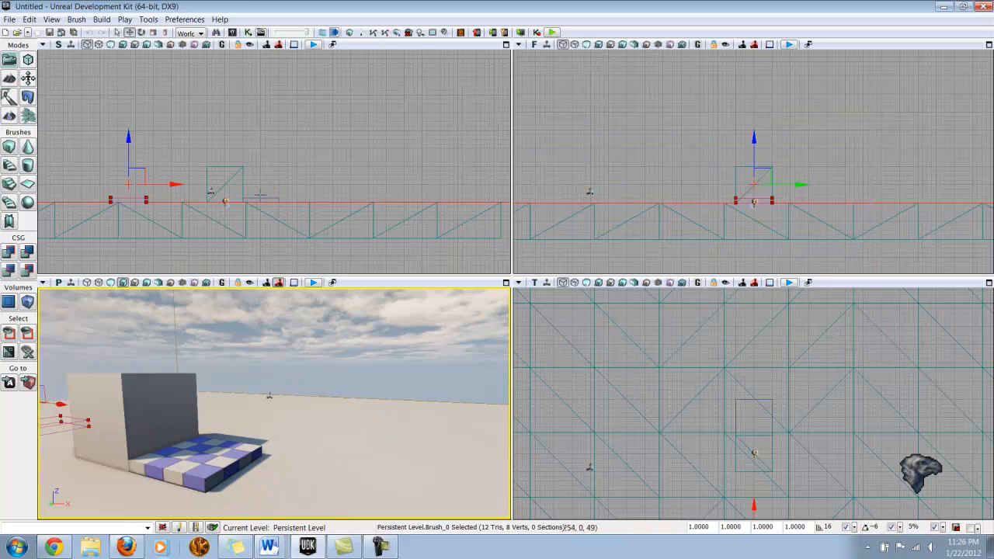
Convert the new checkered platform brush to a static mesh named Bob in MyPackage, with the grouping StaticMesh.
click(260, 198)
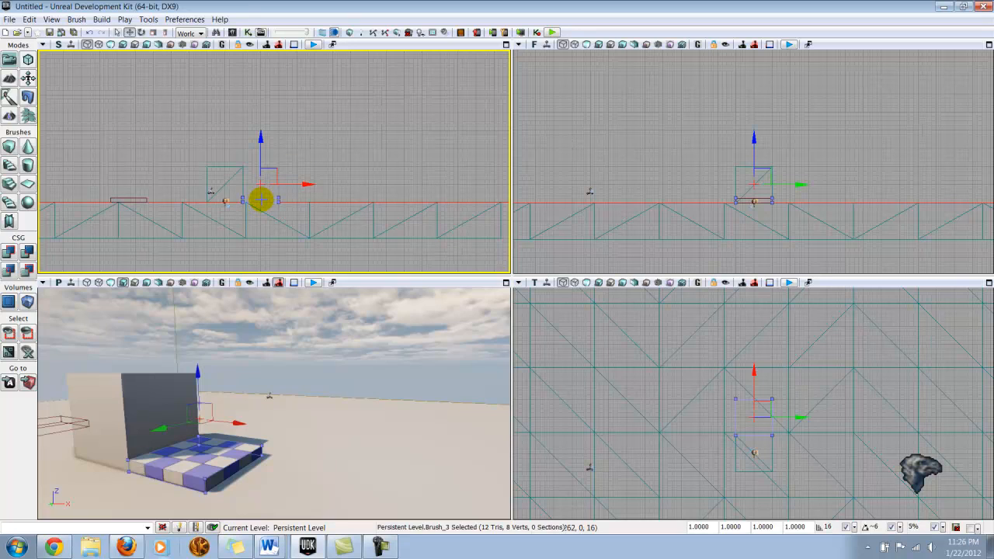
right_click(261, 200)
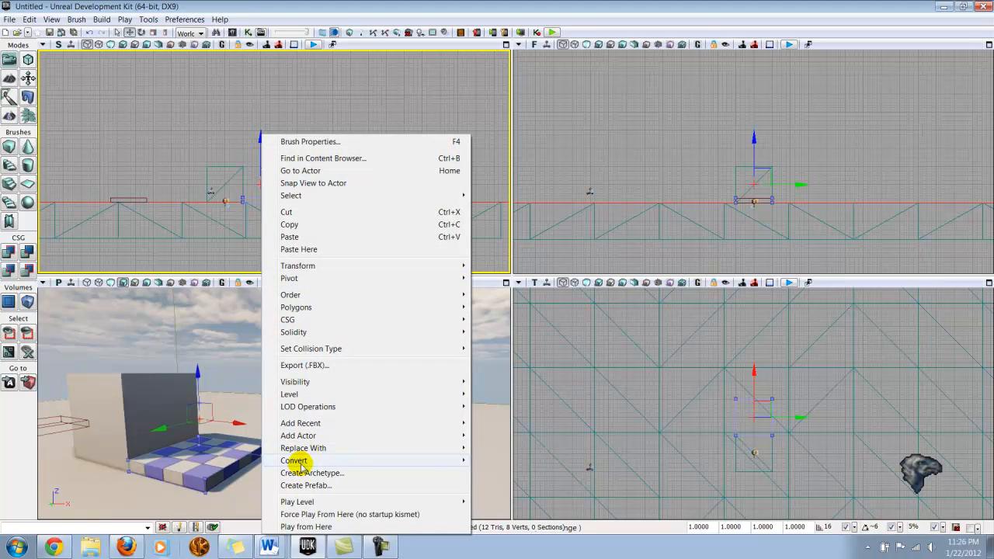
mouse_move(455, 461)
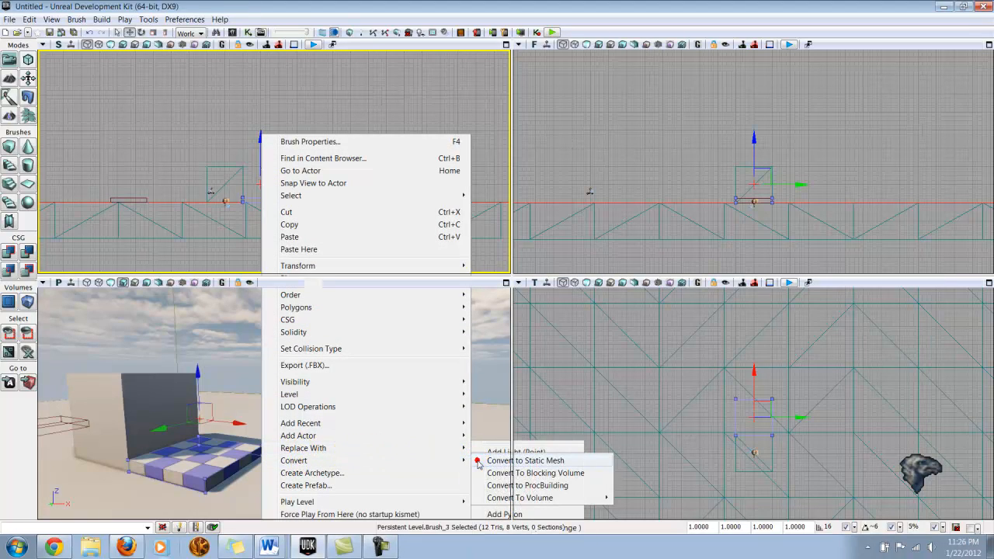
click(478, 461)
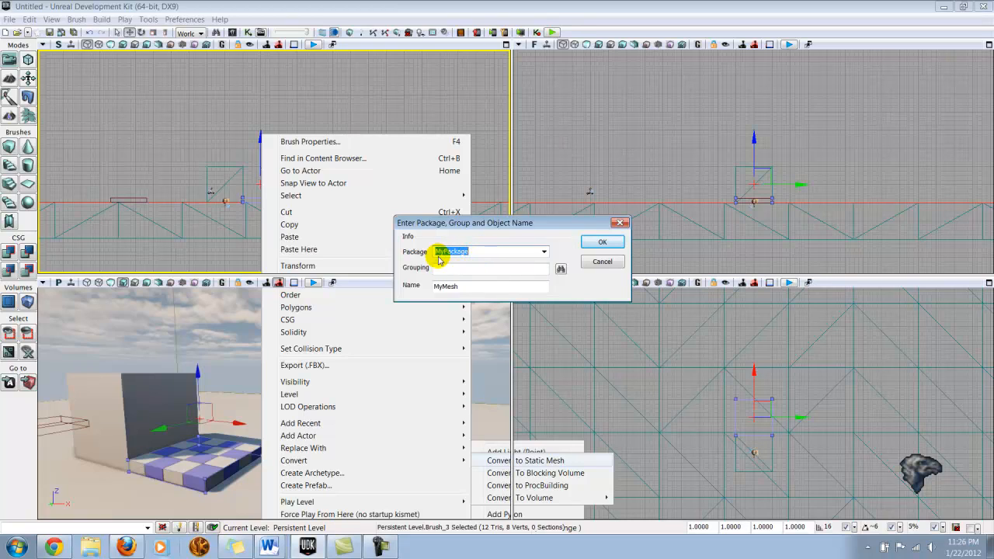
click(469, 265)
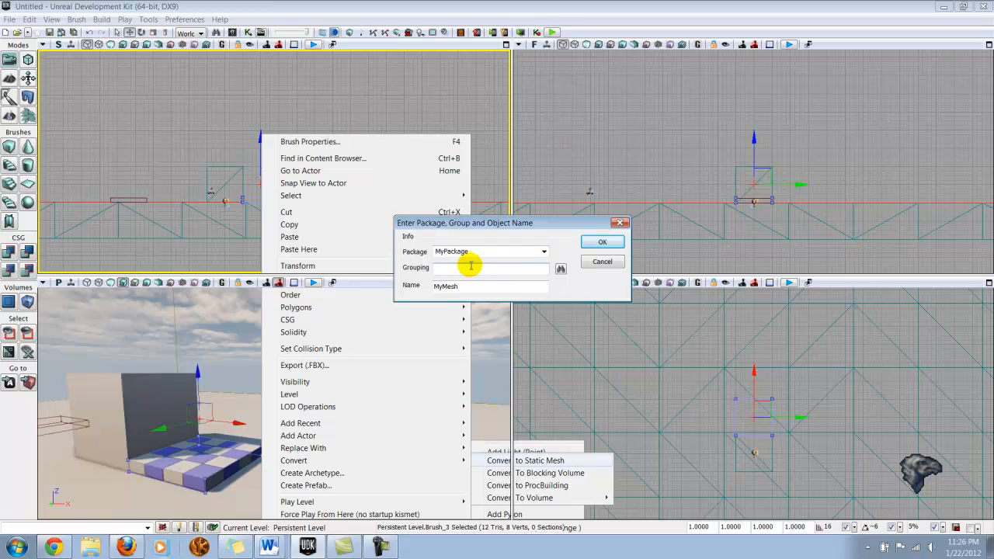
text(S)
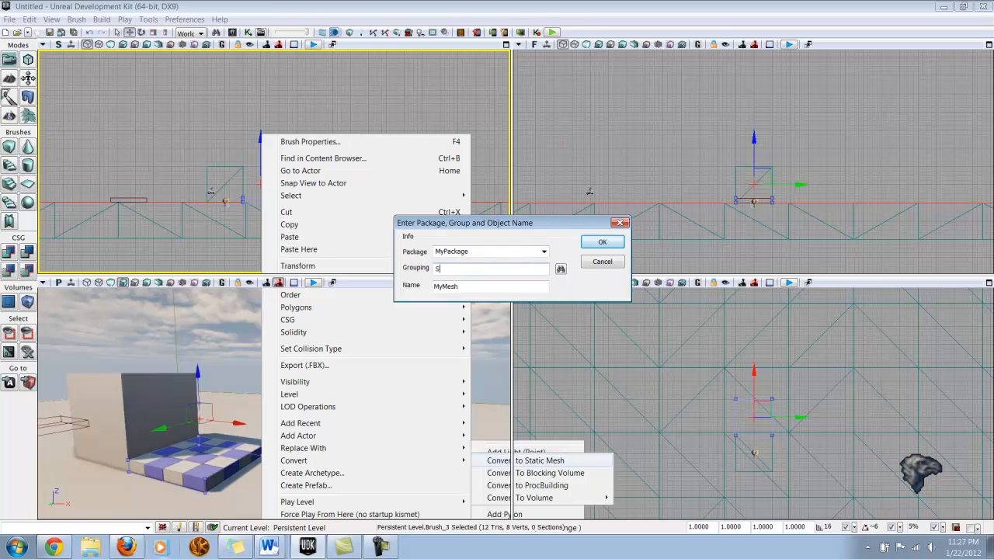
text(taticMesh)
double_click(467, 285)
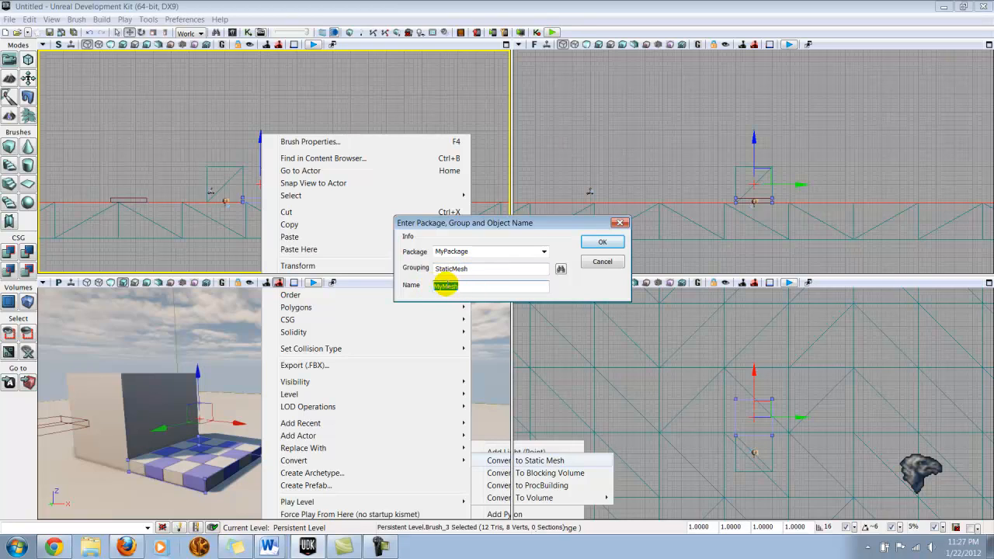
text(Bolb)
key(BackSpace)
text(b)
click(594, 242)
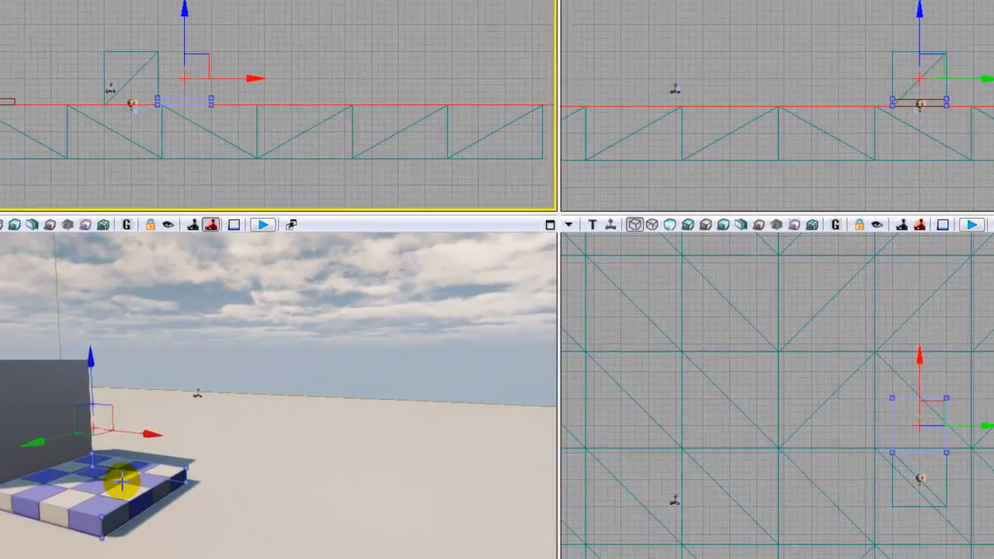
Bring up the Content Browser, filter the packages for mypackage, and show the contents of MyPackage.
right_click(221, 444)
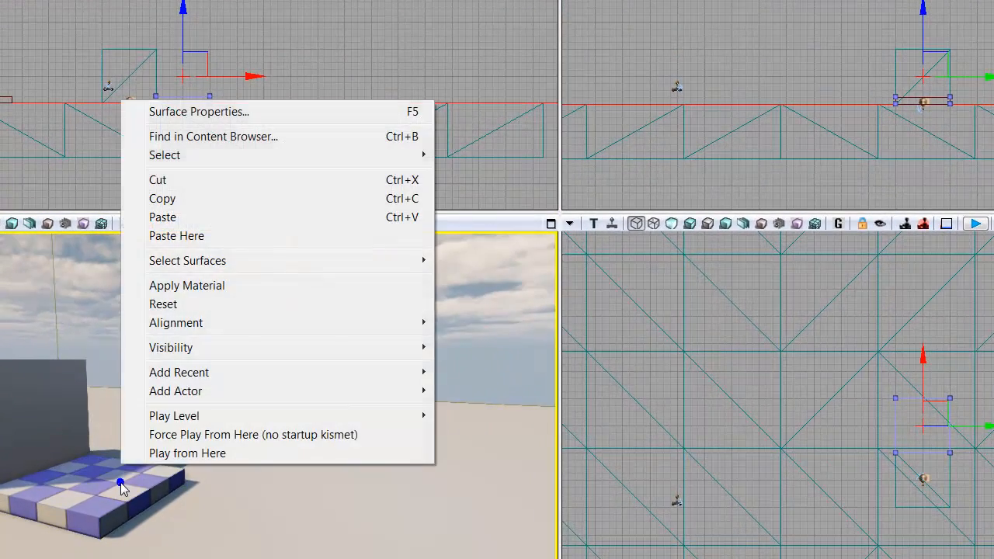
click(243, 138)
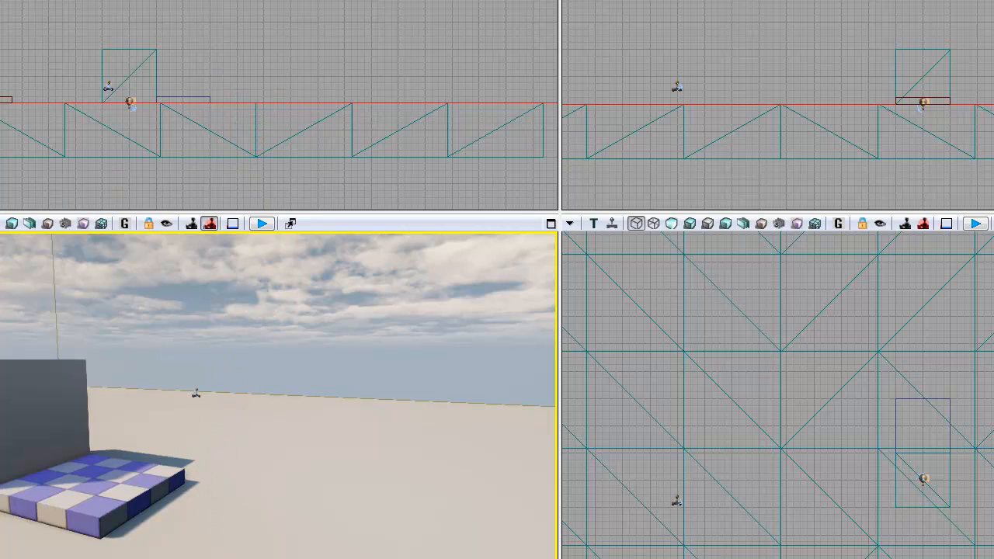
key(alt+Tab)
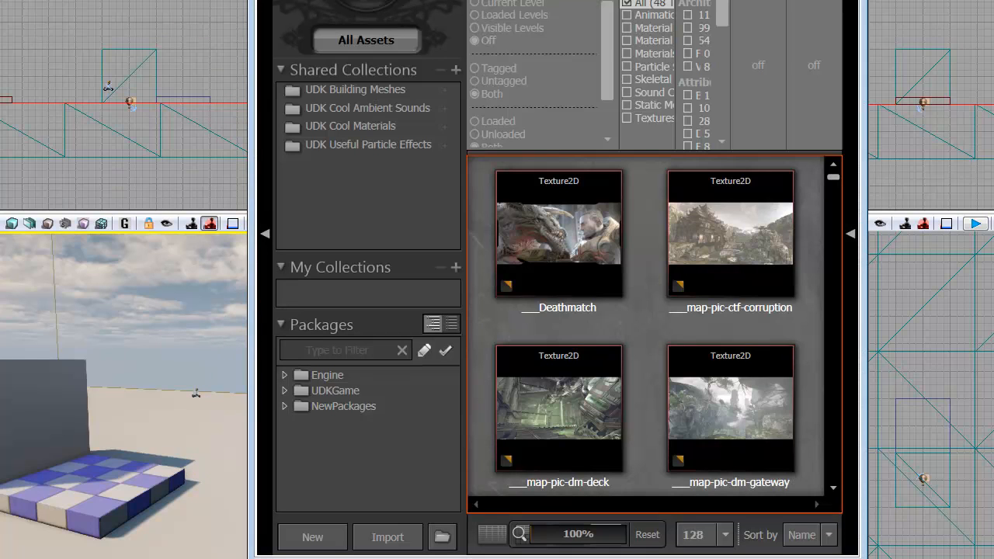
drag(544, 1, 598, 0)
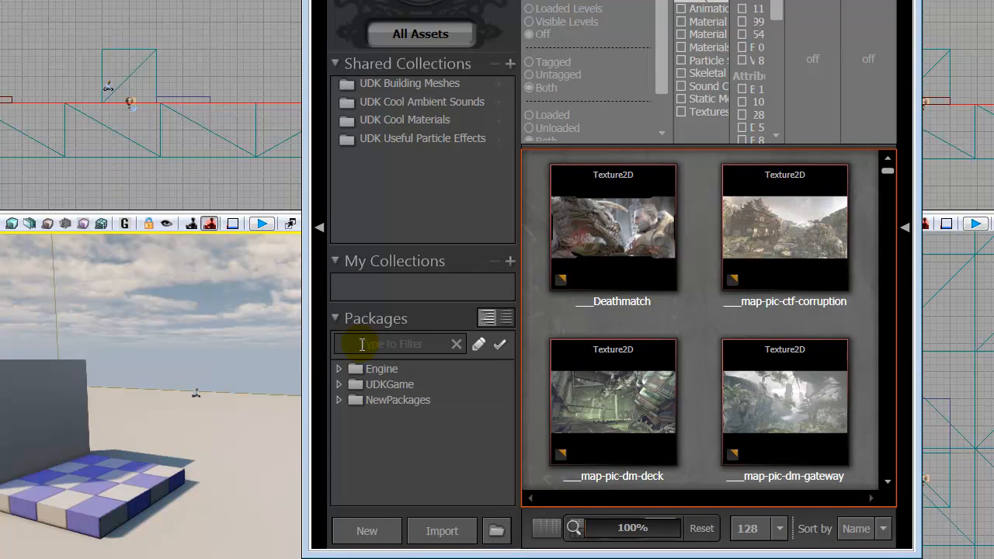
text(mypa)
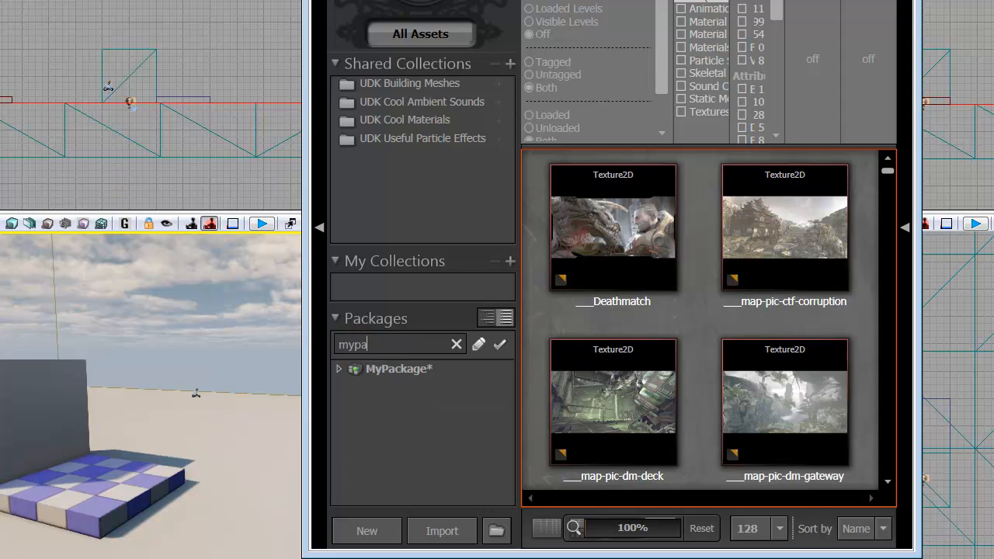
text(ckage)
click(367, 370)
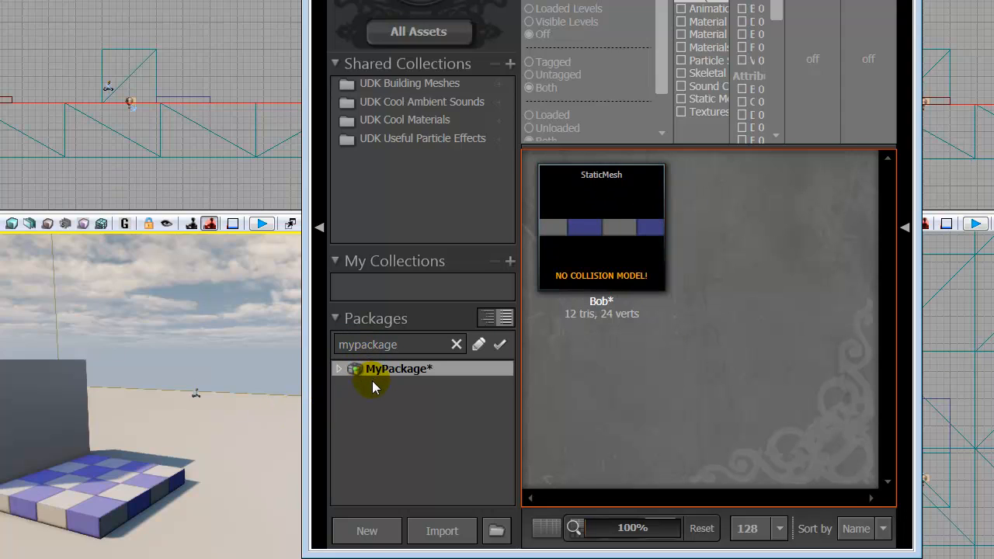
Open the Bob mesh in the Static Mesh Editor, apply Auto Convex Collision with the default decomposition settings, and close the editor.
click(640, 229)
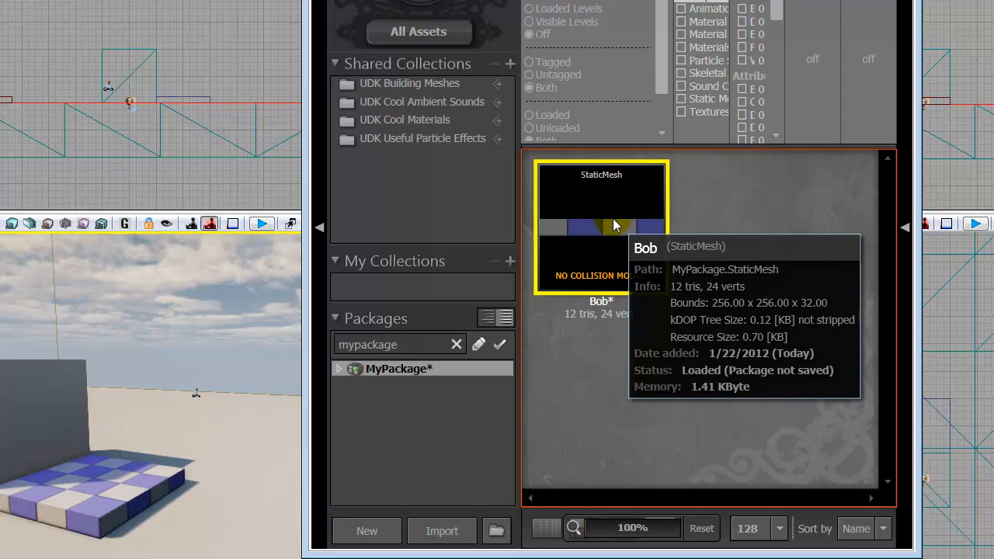
right_click(612, 219)
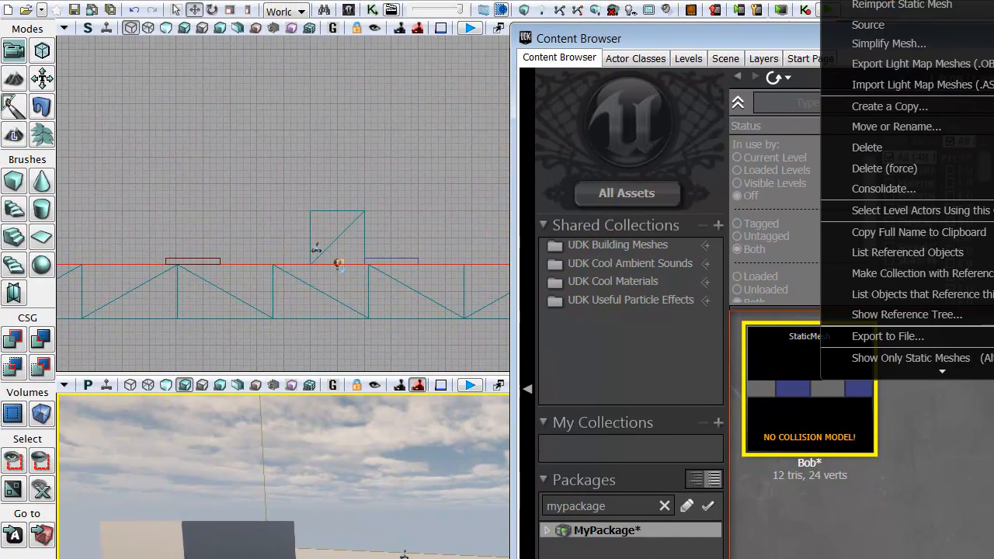
click(890, 0)
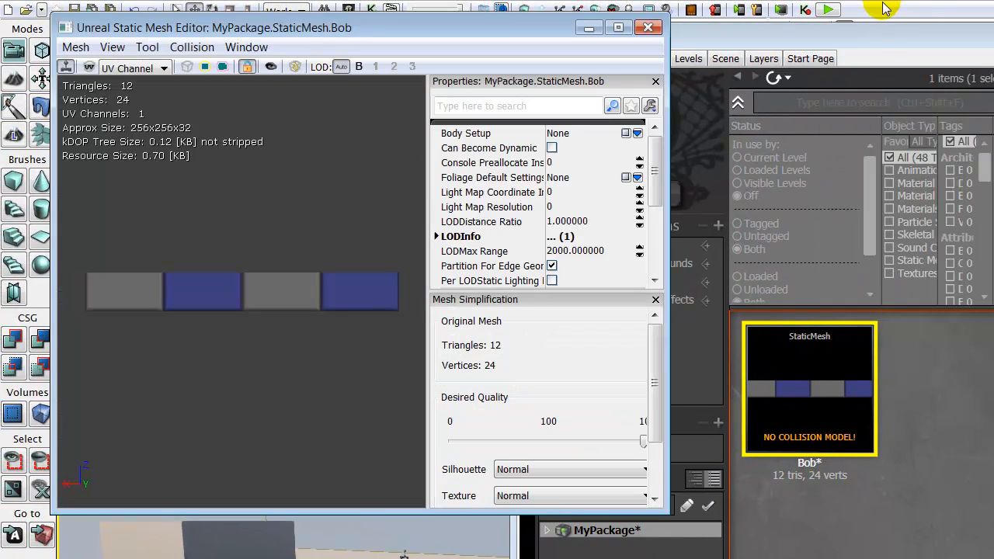
drag(238, 224, 266, 192)
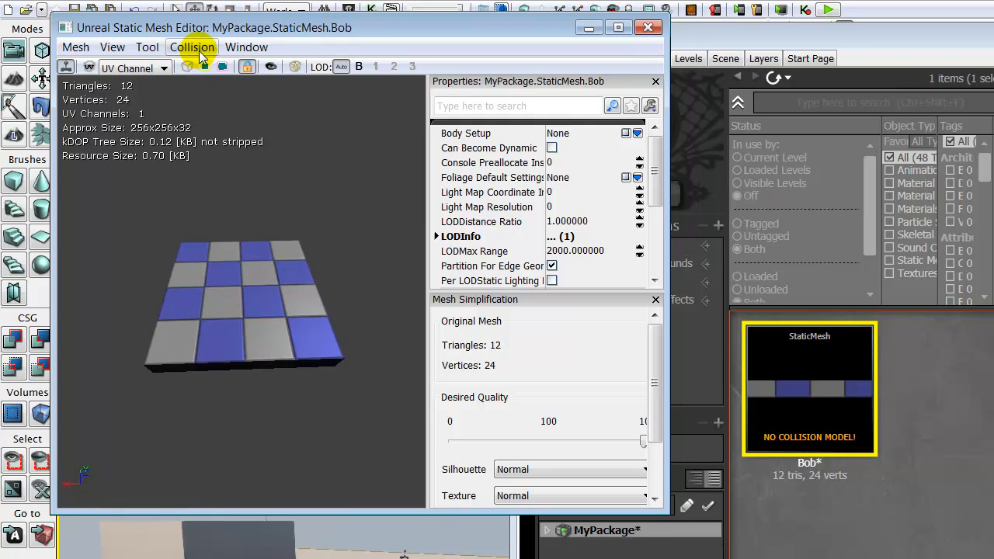
drag(215, 26, 255, 49)
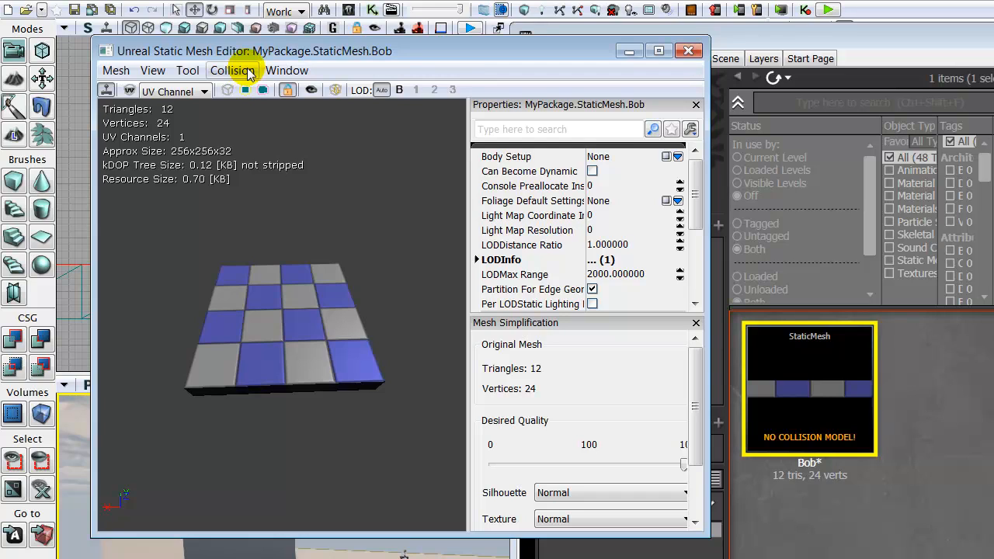
click(248, 75)
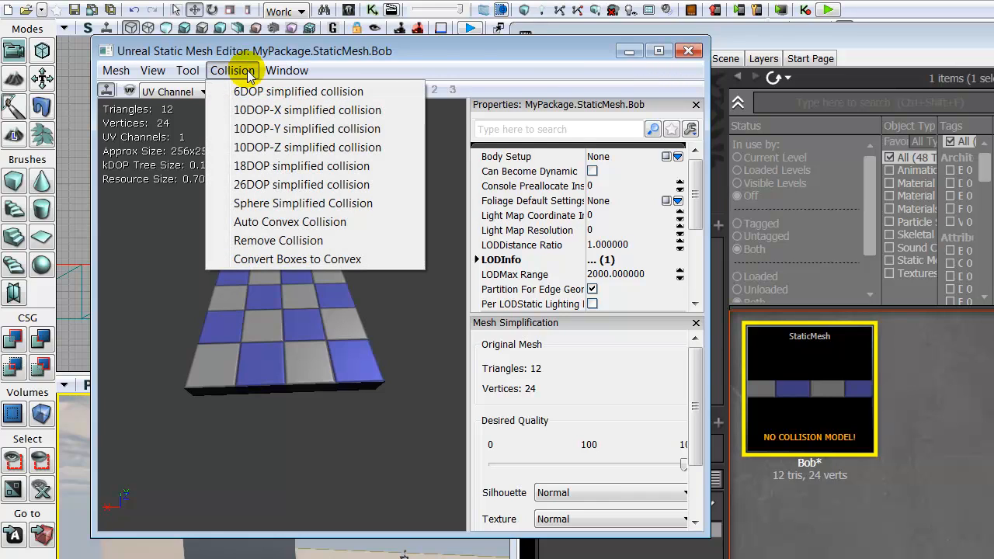
click(274, 226)
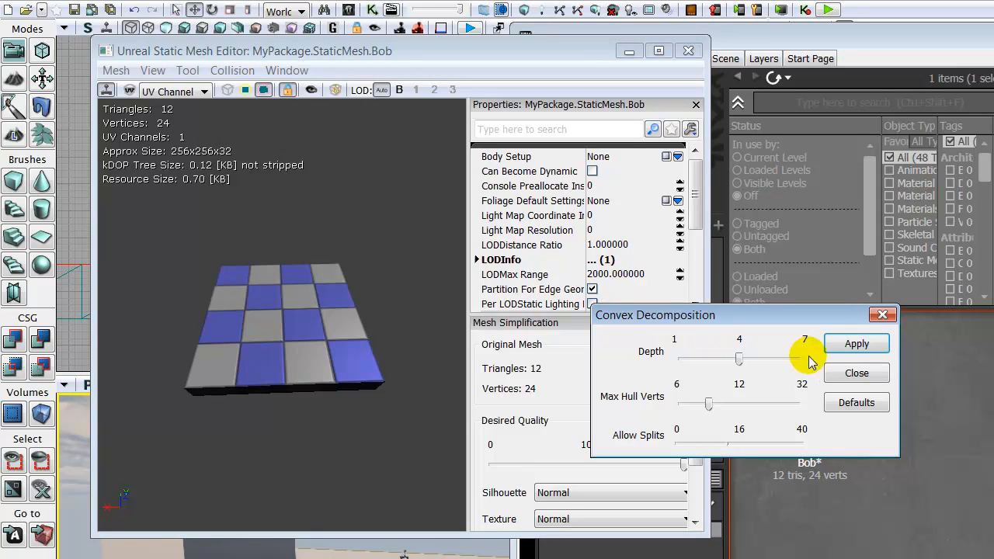
click(857, 344)
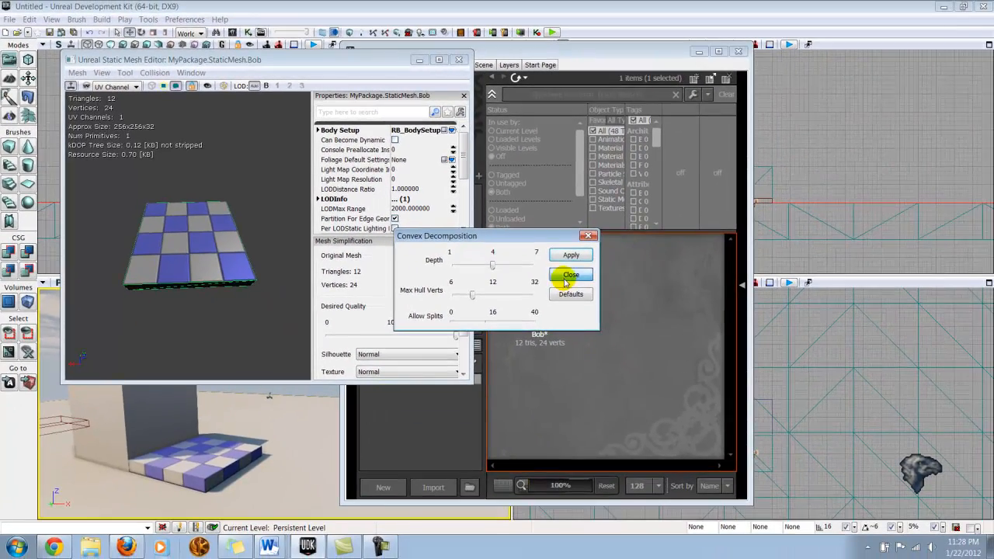
click(674, 314)
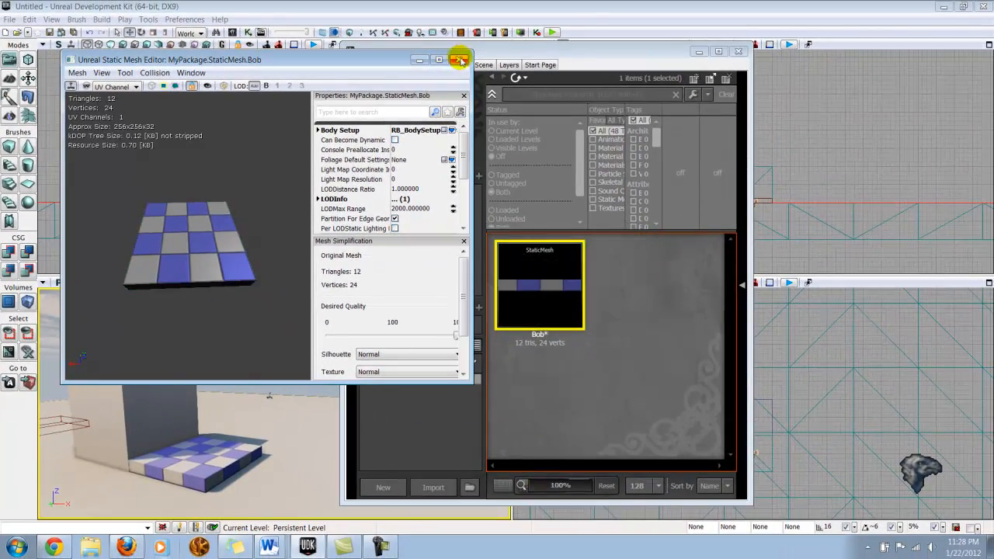
click(461, 60)
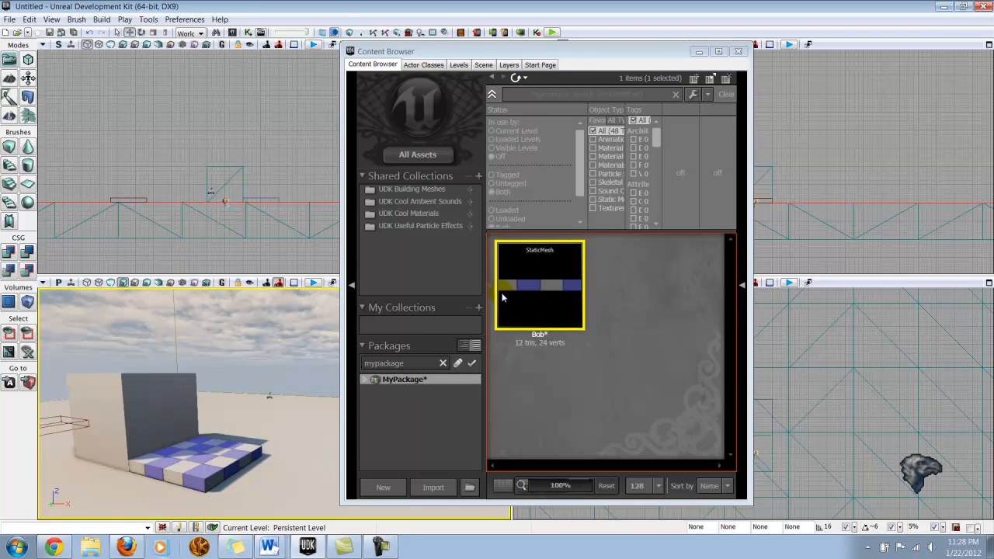
Save MyPackage and close the Content Browser.
right_click(416, 379)
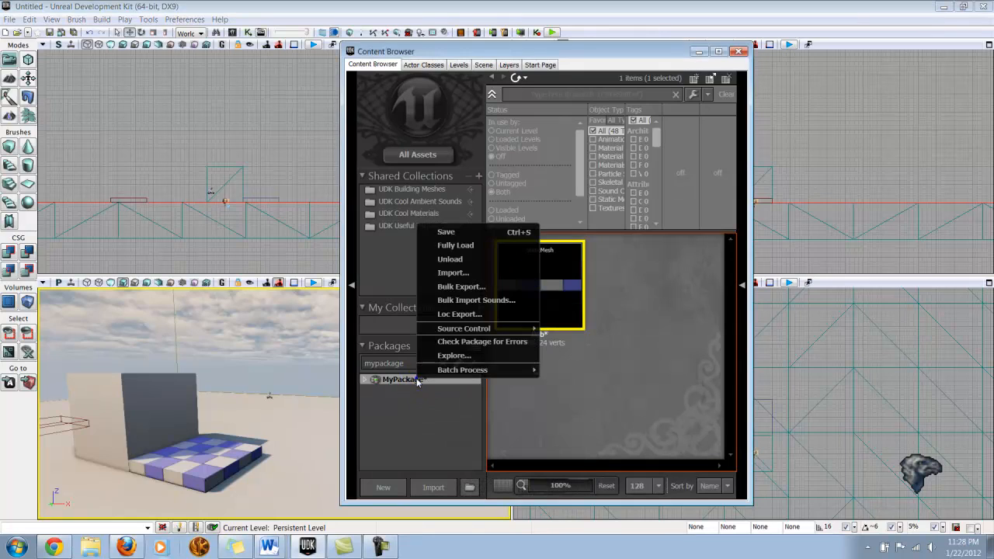
click(475, 235)
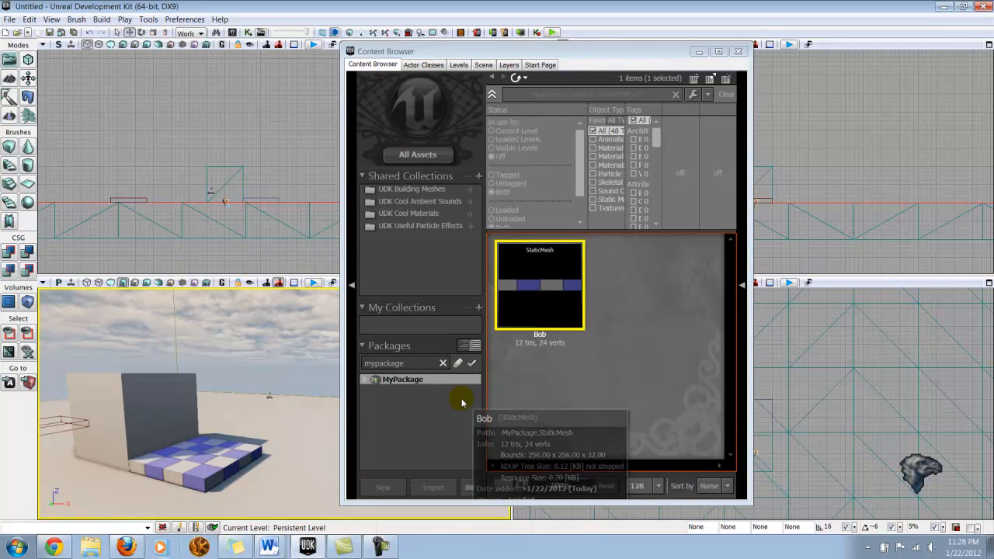
click(738, 52)
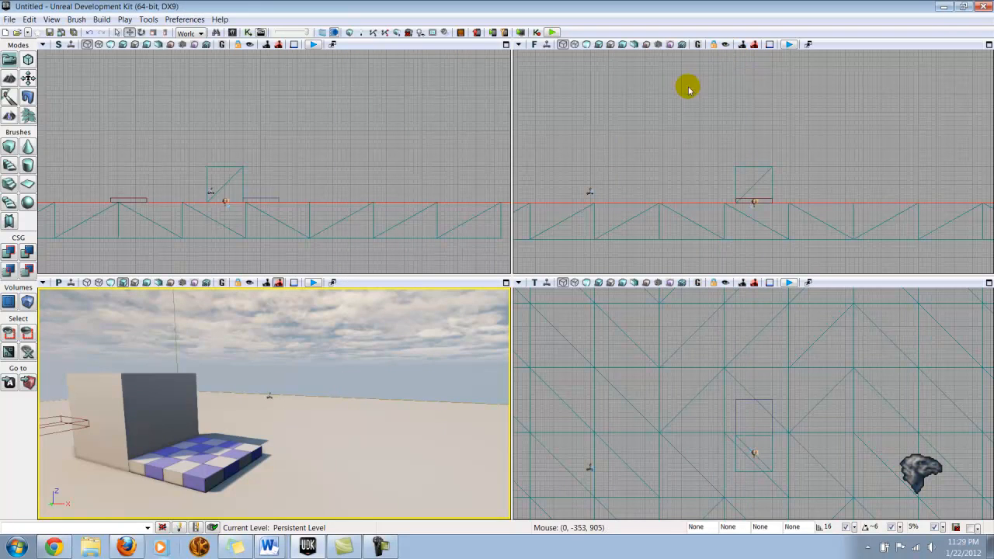
Add an InterpActor of MyPackage.StaticMesh.Bob on the floor next to the checkered platform.
right_click(263, 466)
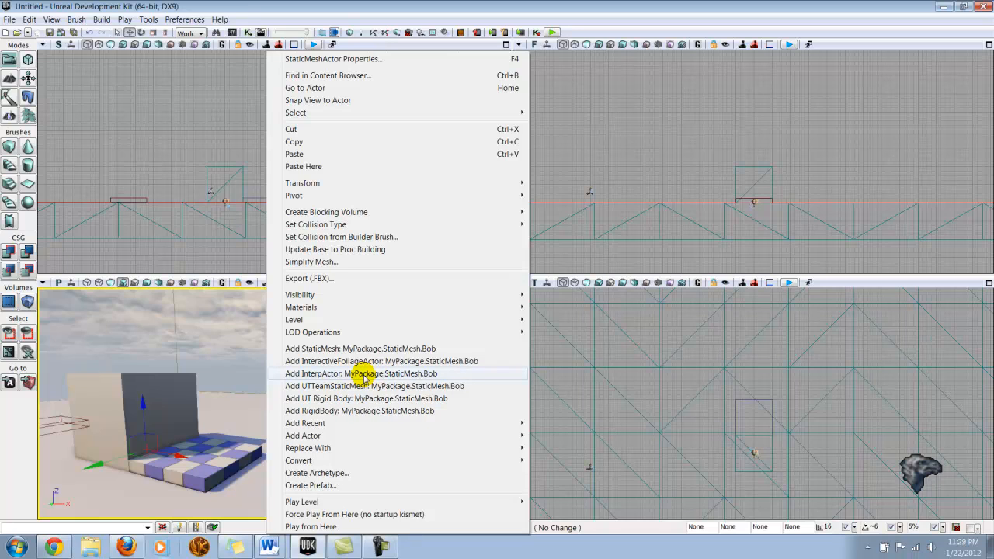
click(404, 375)
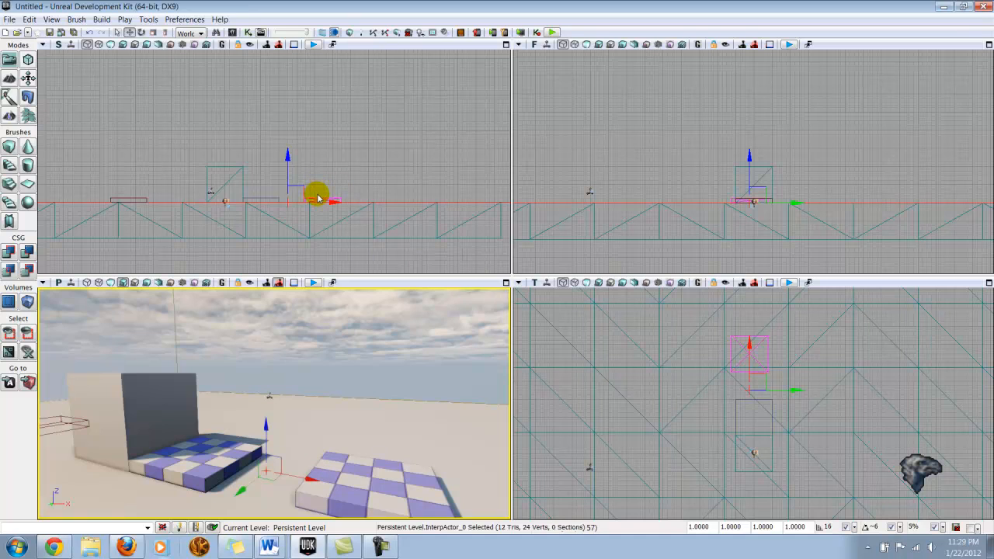
scroll(323, 197, up, 2)
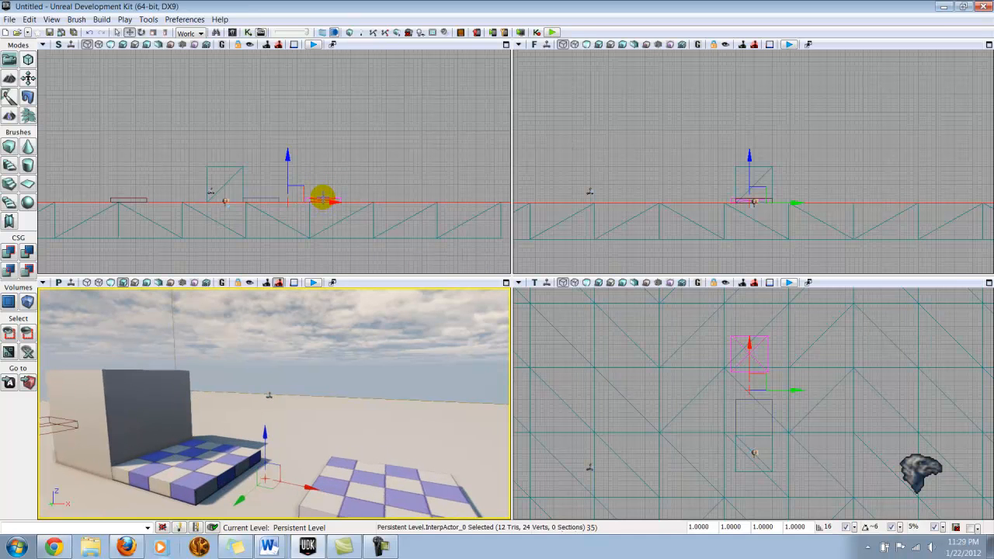
click(323, 197)
scroll(323, 197, up, 6)
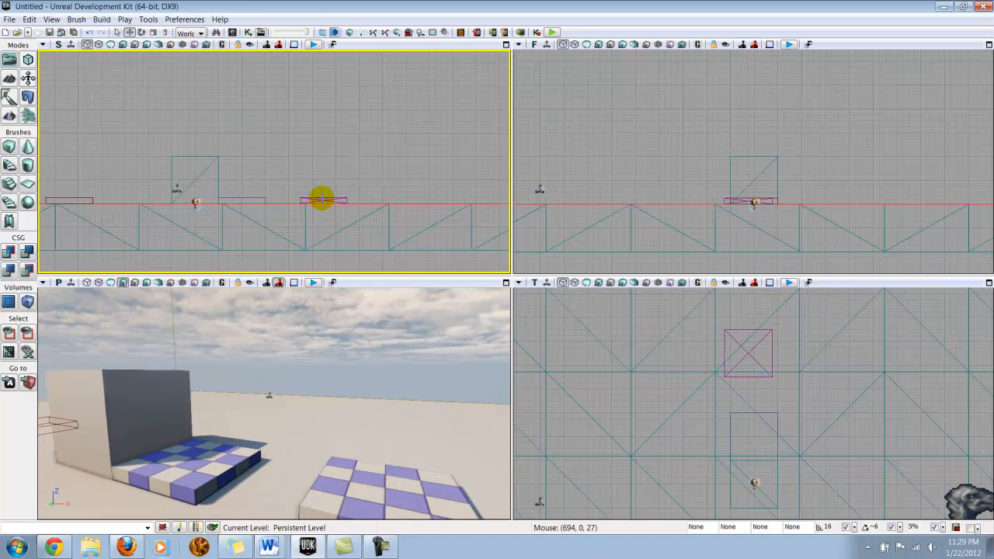
Delete the original checkered platform brush beside the cube and rebuild the level geometry, dismissing the map check.
click(322, 197)
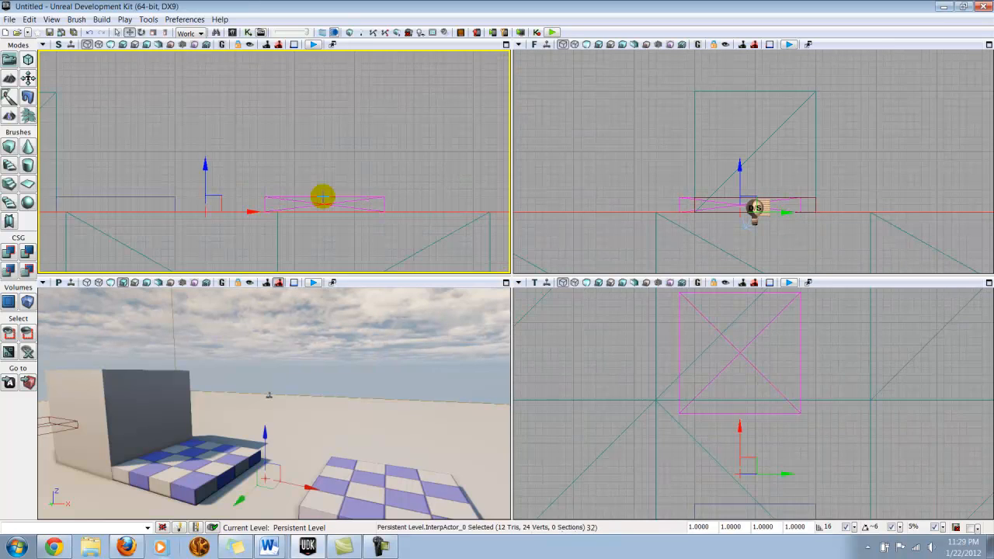
scroll(323, 197, down, 3)
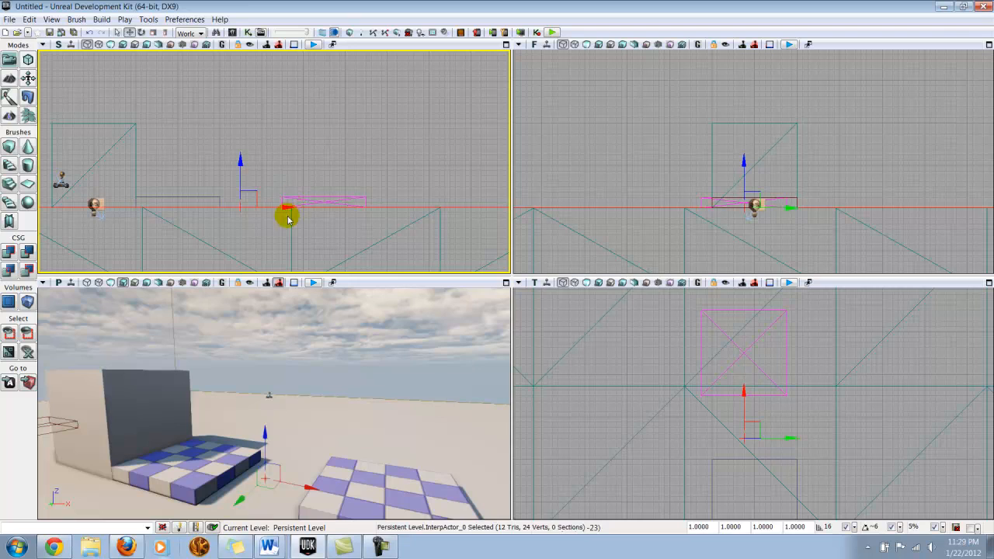
click(199, 196)
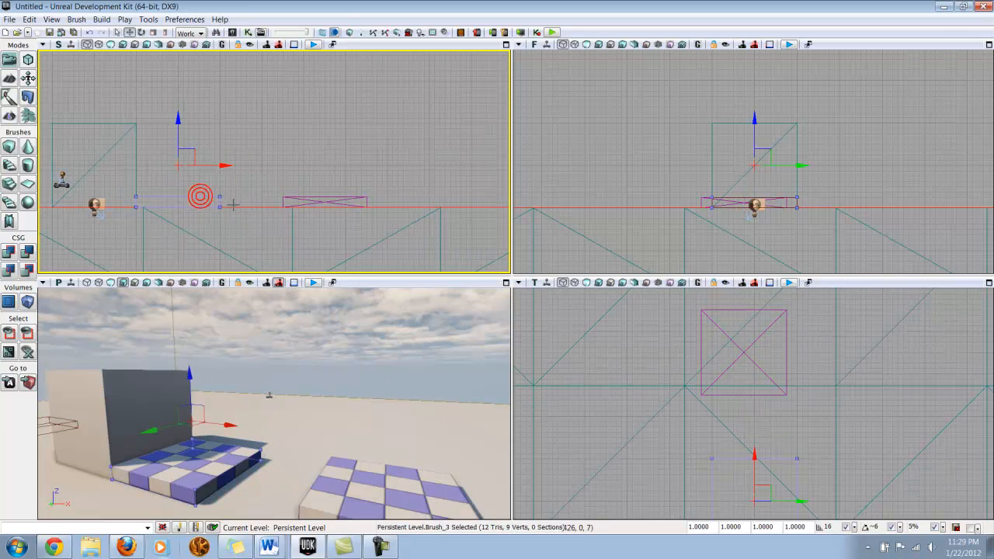
click(233, 204)
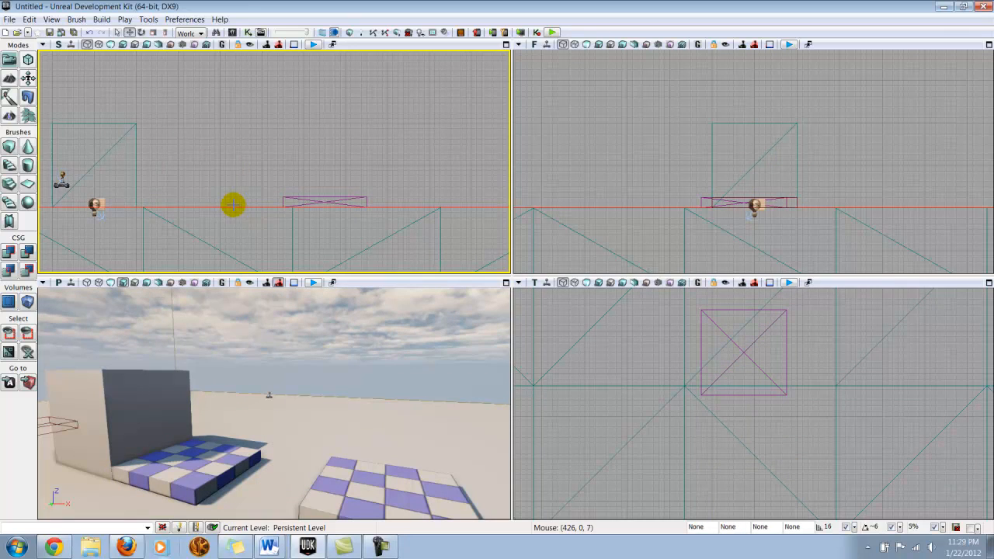
click(350, 32)
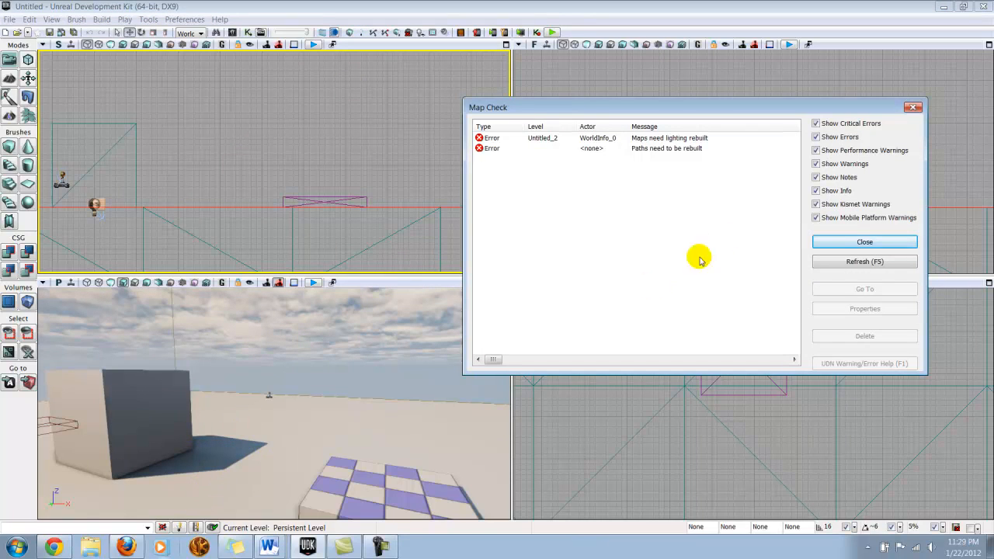
click(846, 247)
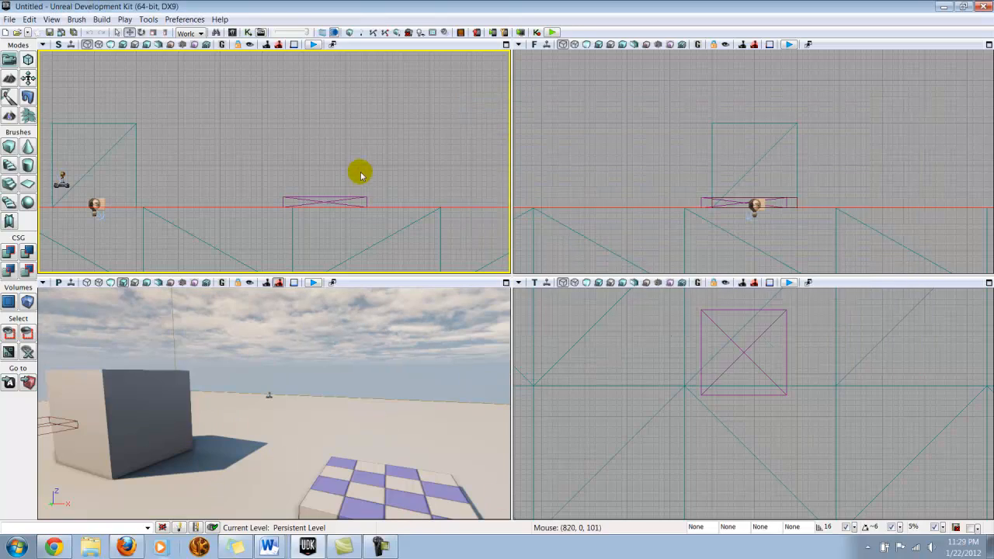
Move the checkered InterpActor platform flush against the cube, where the deleted brush stood.
click(342, 196)
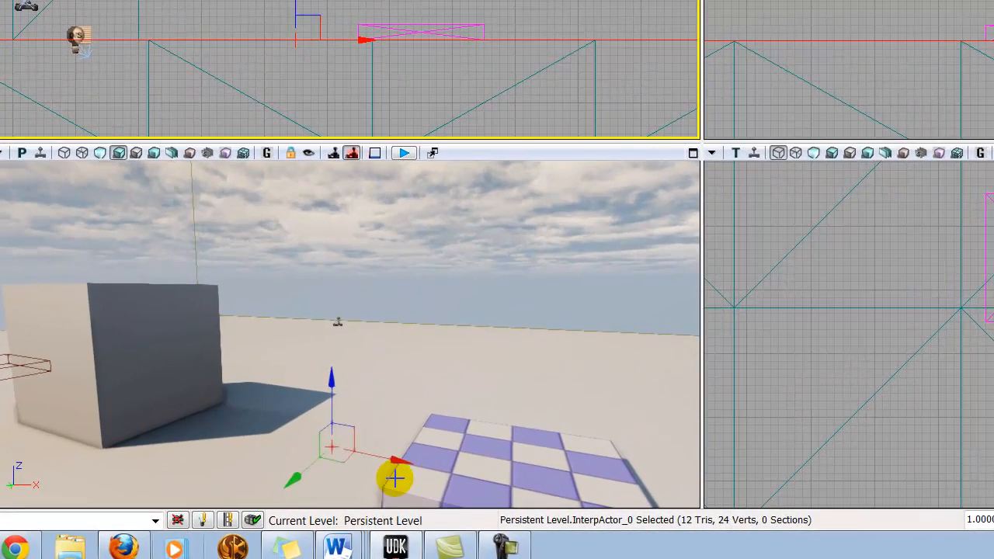
drag(399, 461, 193, 442)
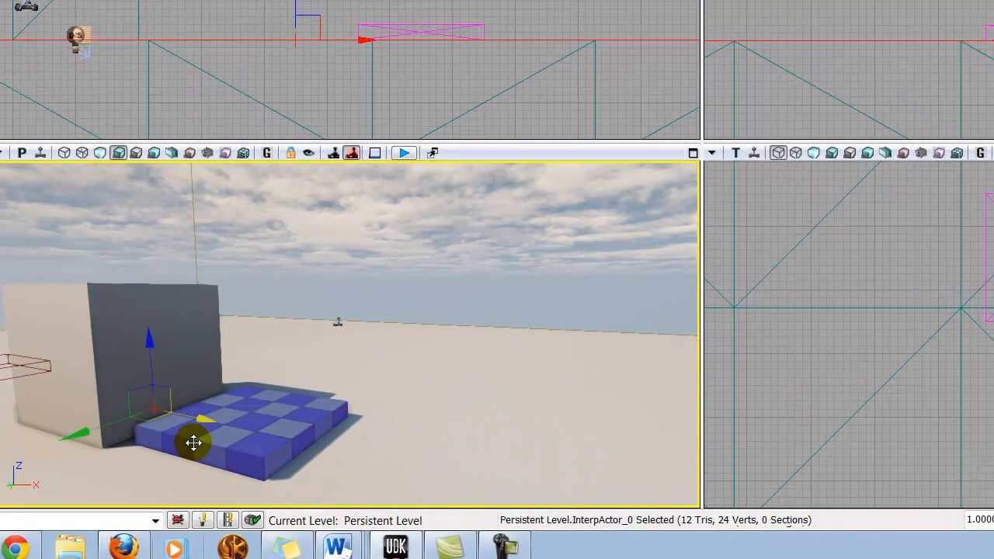
drag(77, 433, 48, 445)
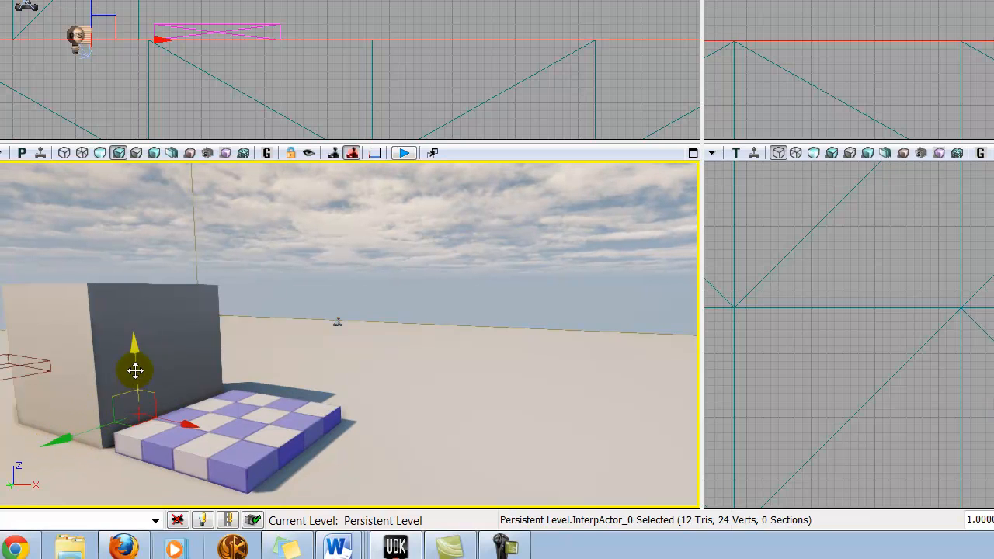
mouse_move(439, 426)
mouse_down()
mouse_move(411, 449)
mouse_move(388, 413)
mouse_move(426, 402)
mouse_move(437, 433)
mouse_up()
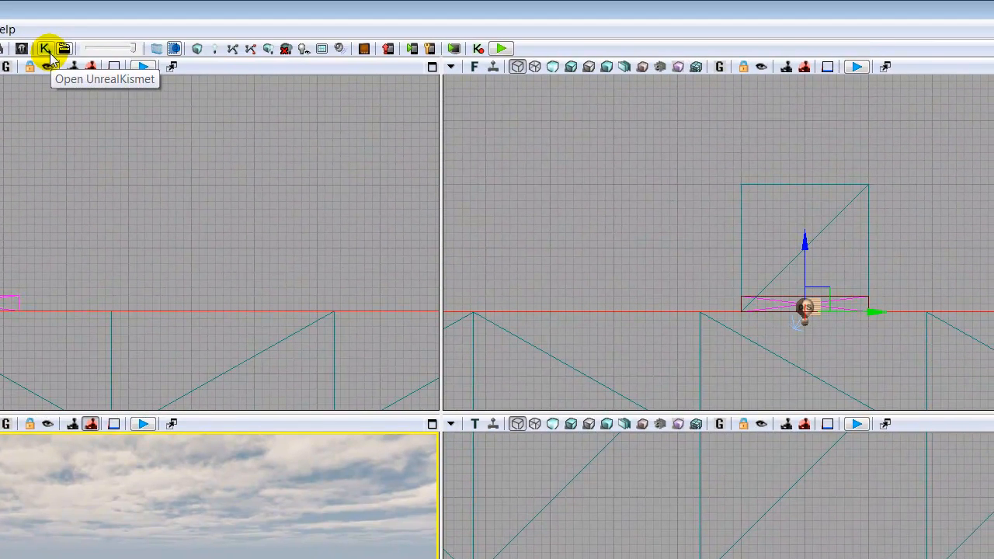
Create a new Matinee in UnrealKismet and open it in the Matinee editor.
click(48, 50)
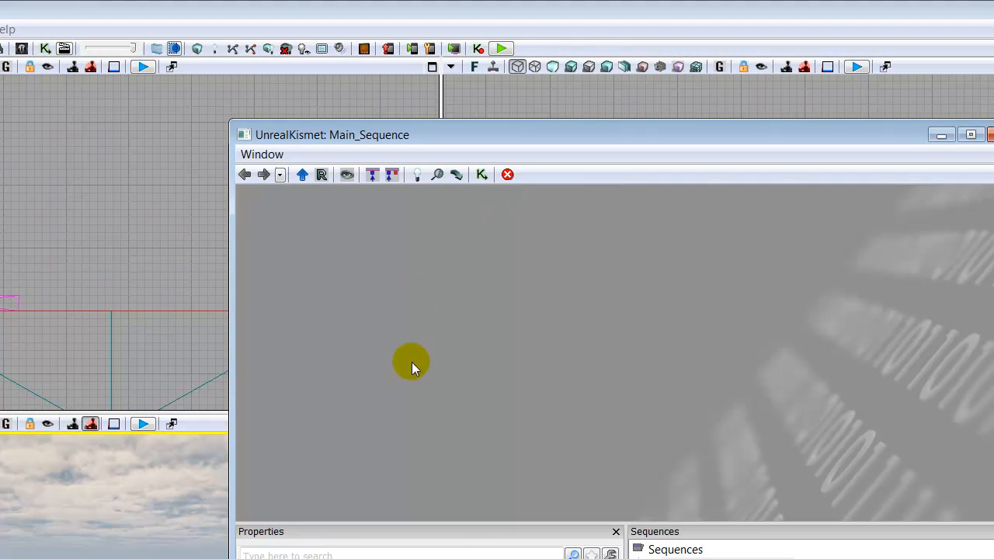
right_click(463, 333)
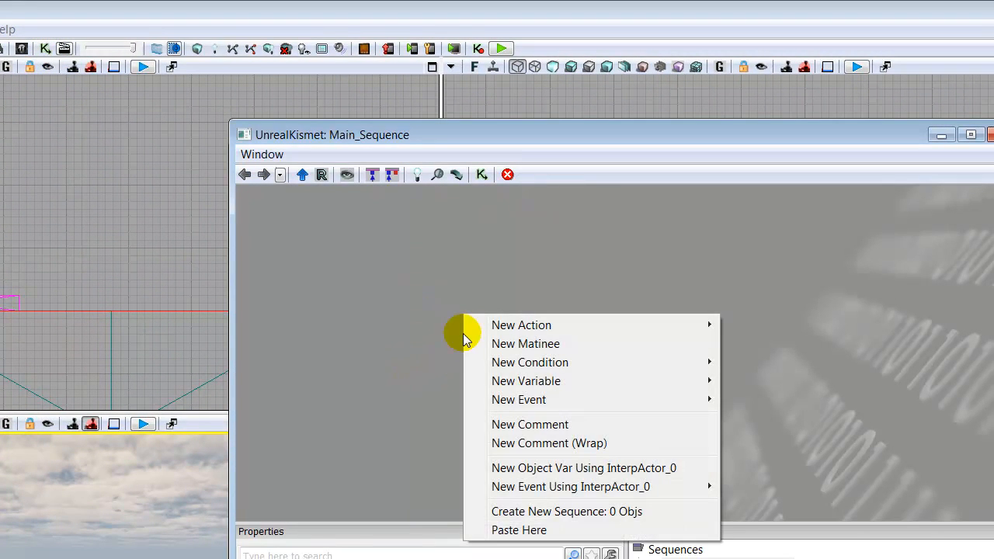
click(532, 344)
drag(409, 499, 426, 454)
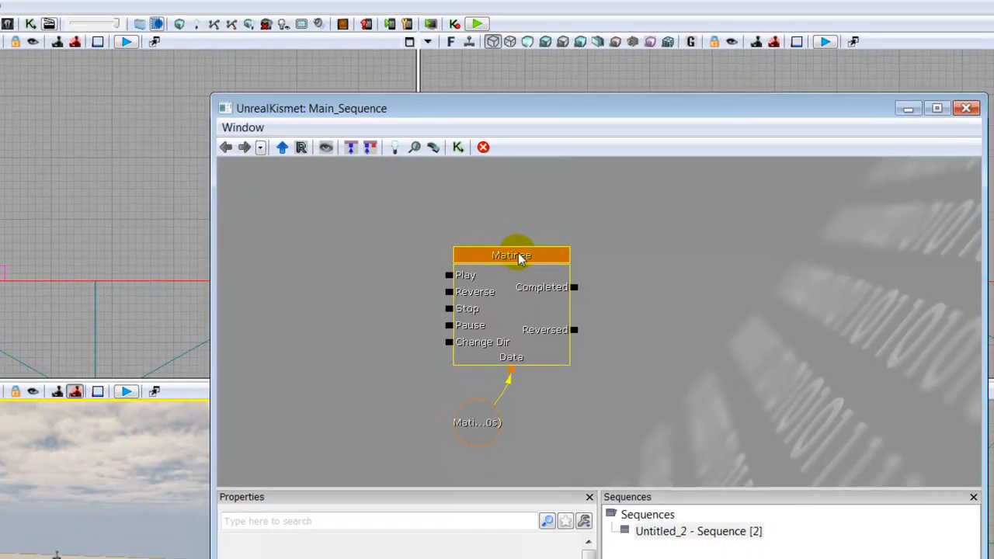
double_click(543, 285)
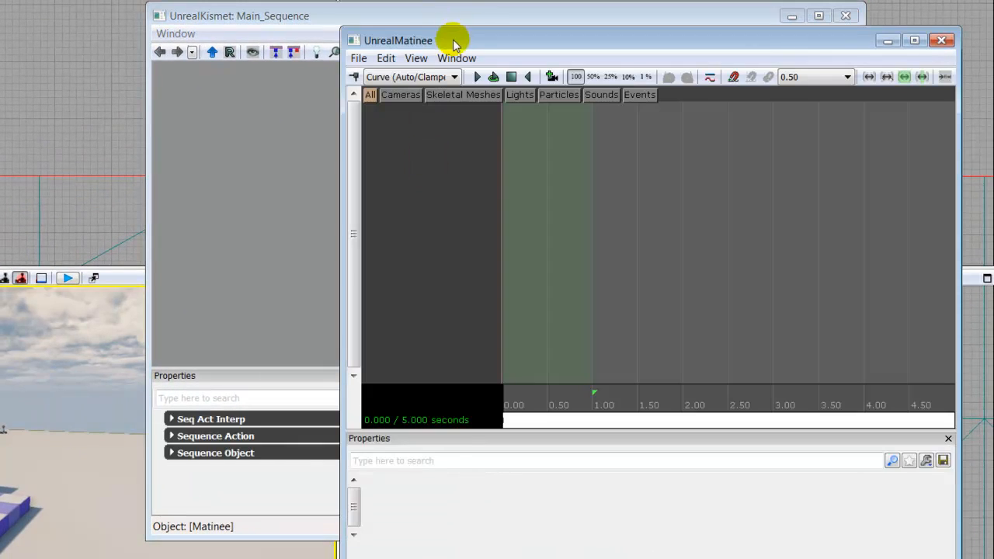
drag(458, 43, 419, 19)
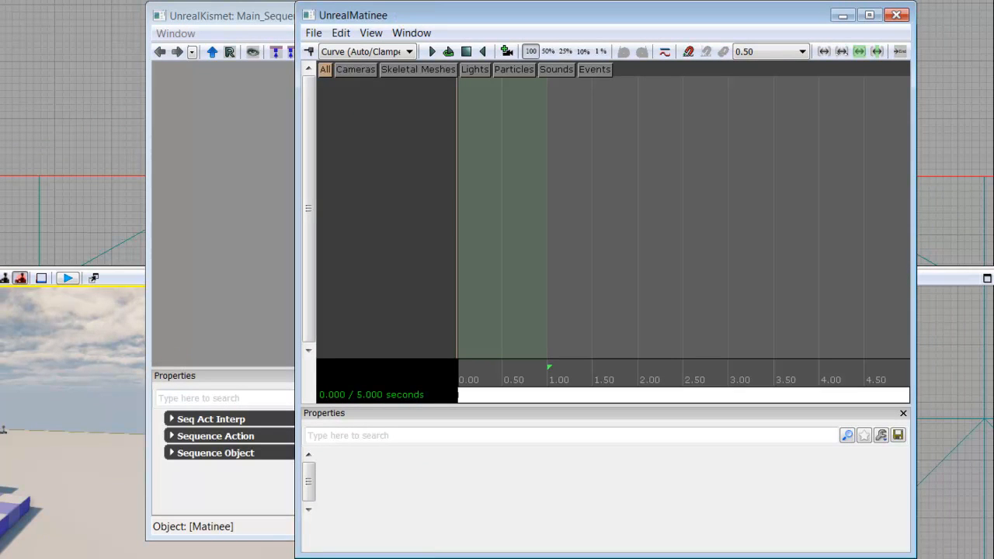
Add an empty Matinee group named Platform for the selected InterpActor and give it a movement track.
click(262, 265)
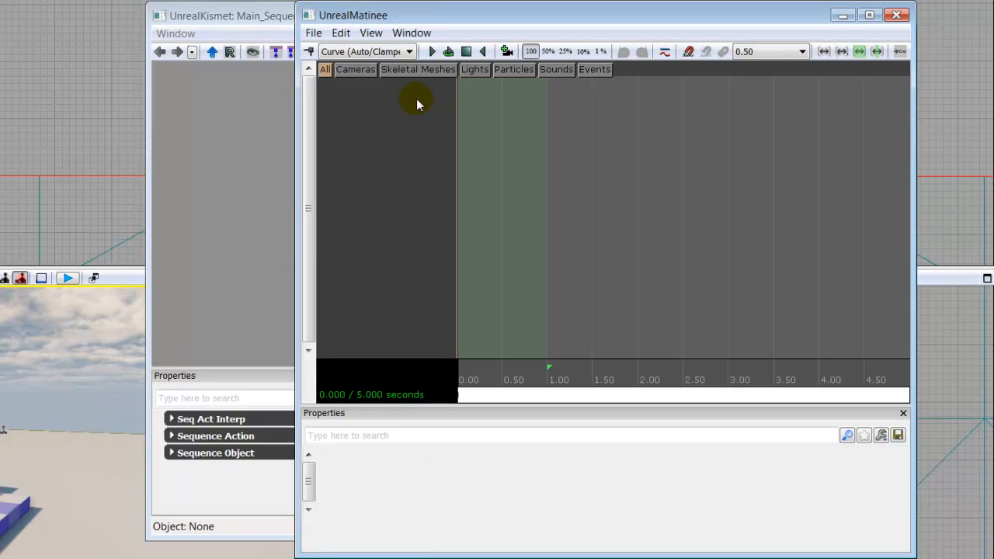
right_click(354, 90)
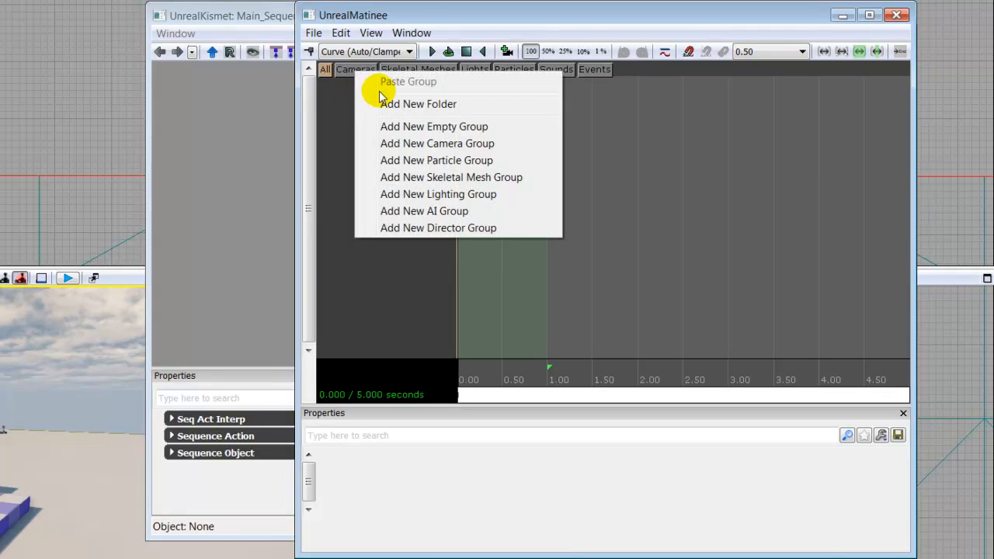
click(422, 127)
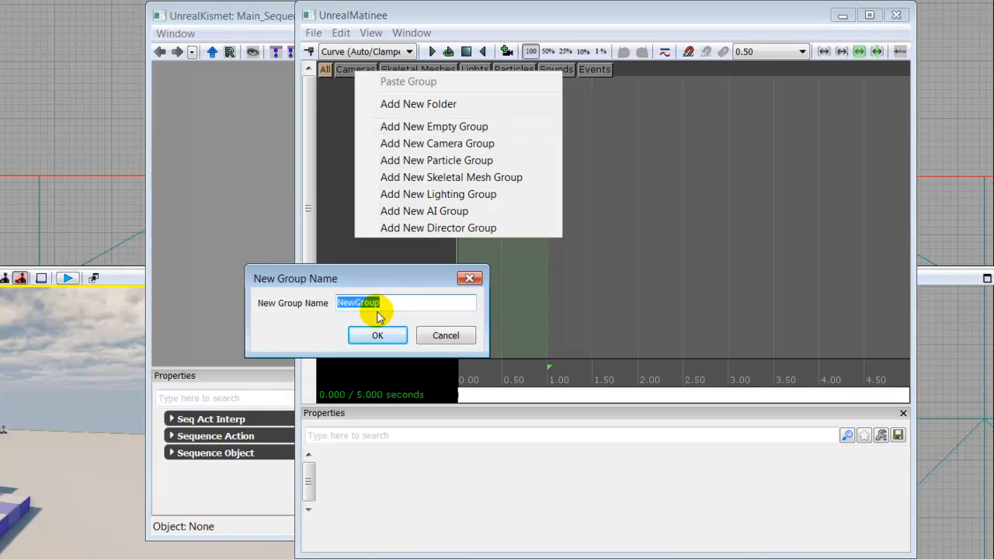
text(Platform)
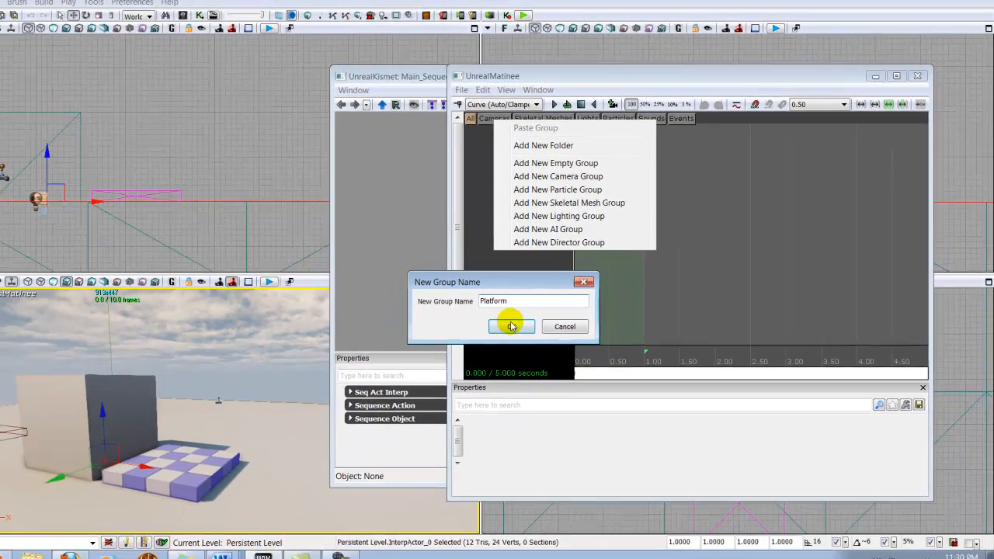
click(377, 335)
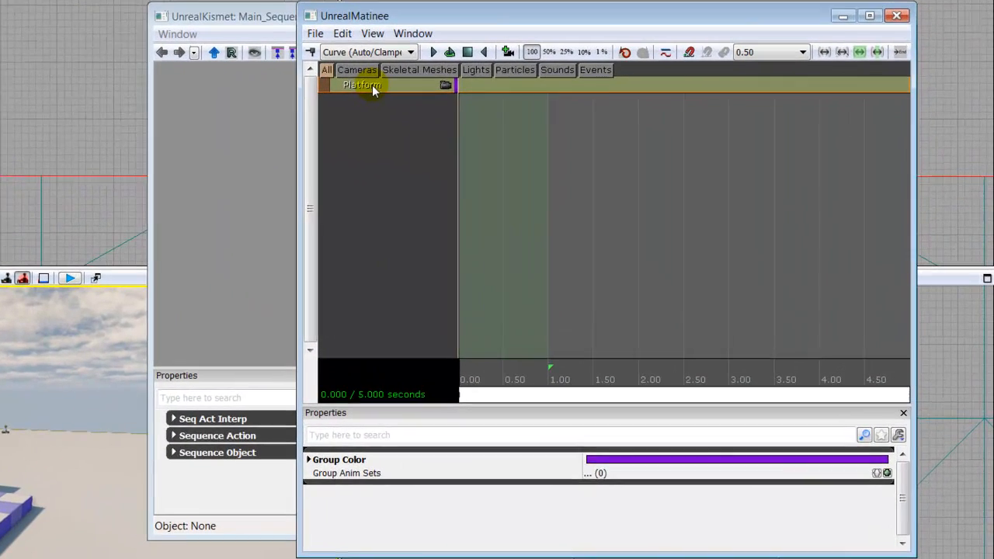
right_click(535, 141)
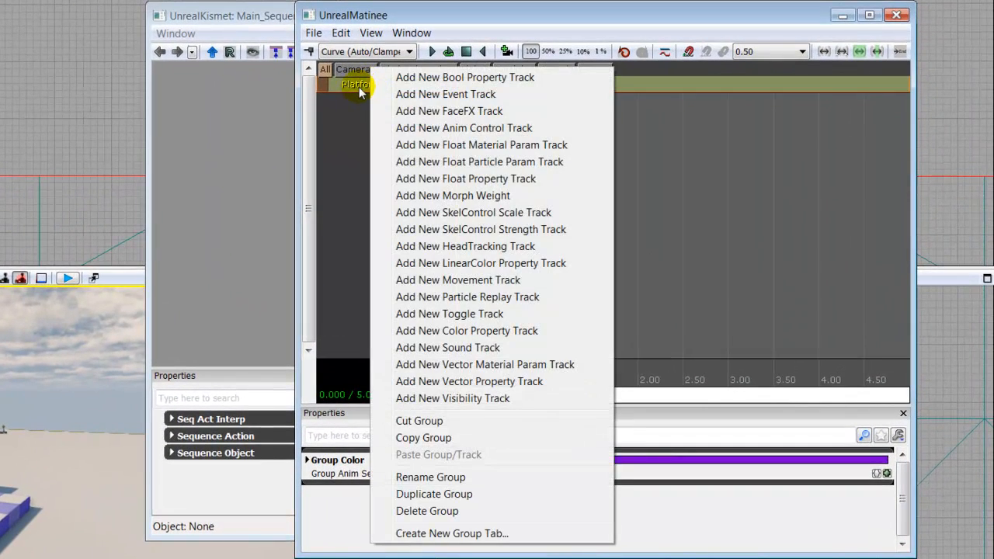
click(477, 281)
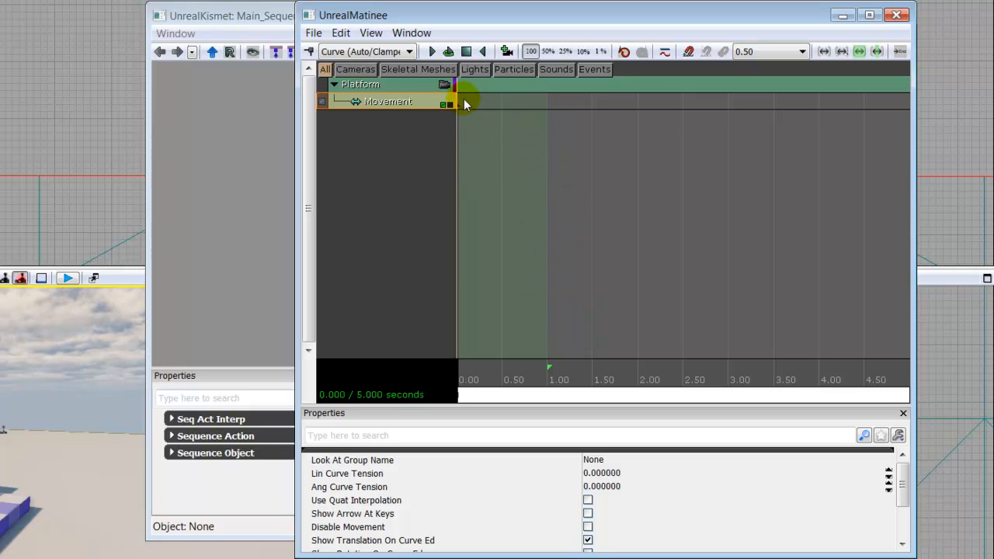
Add a movement key at 5.00 seconds and raise the platform level with the top of the cube for that key.
key(Return)
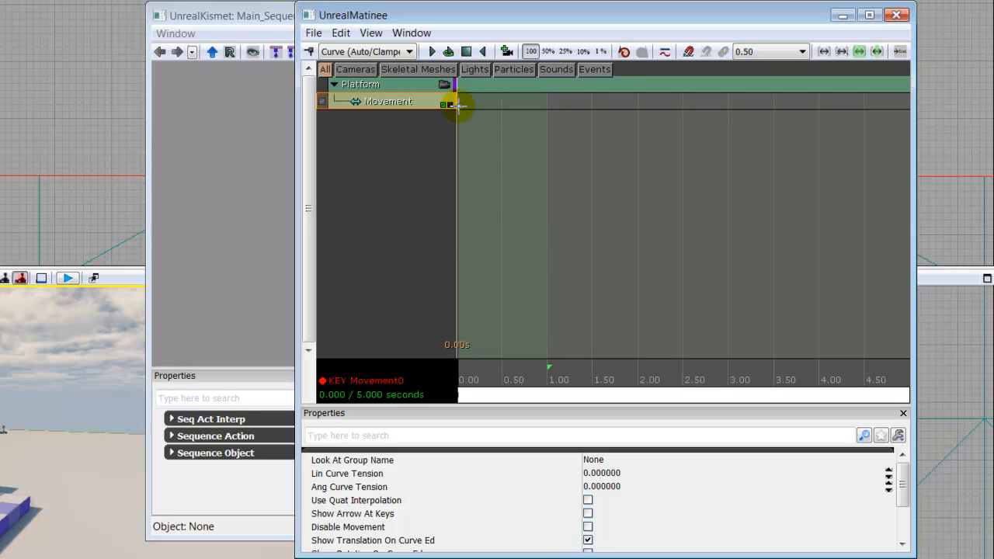
scroll(600, 201, down, 1)
scroll(600, 200, down, 1)
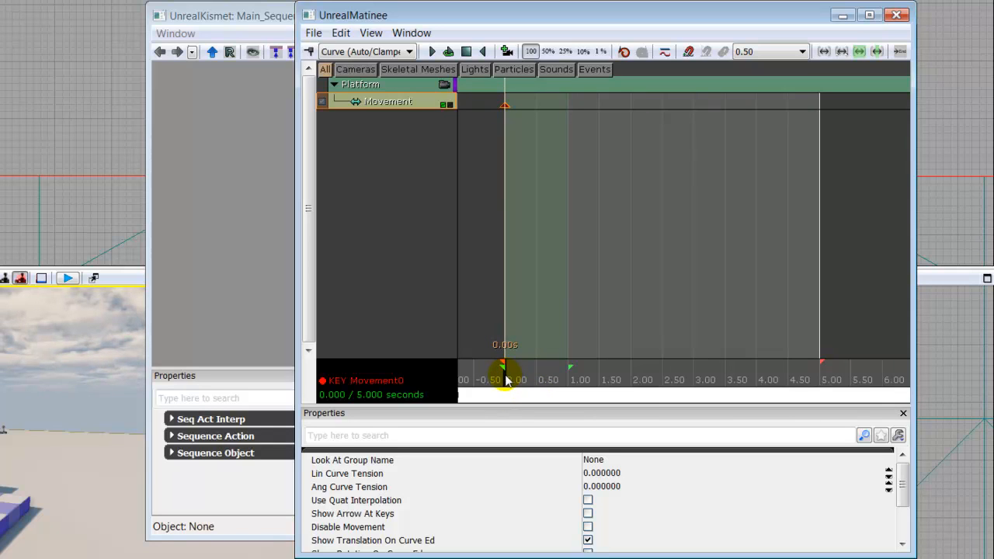
drag(505, 378, 827, 374)
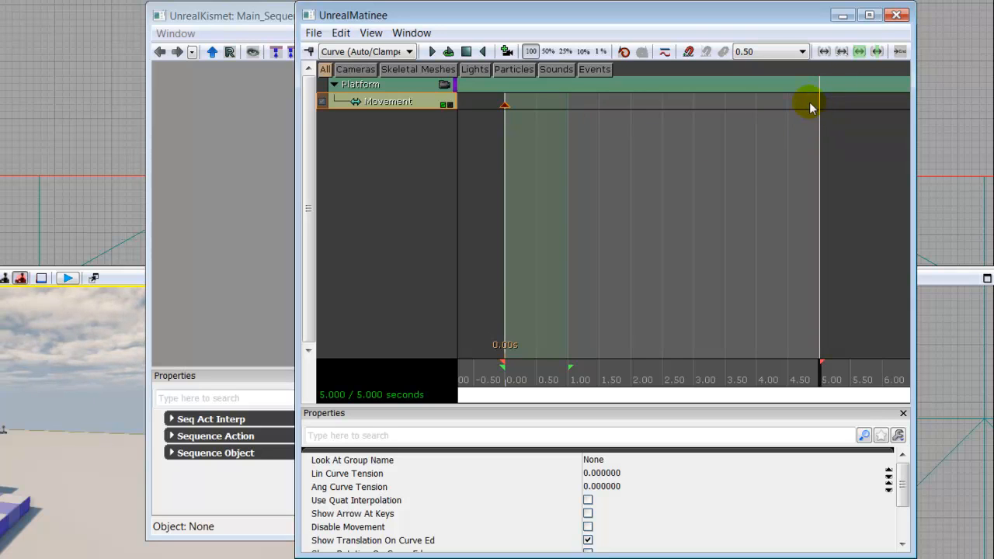
click(309, 51)
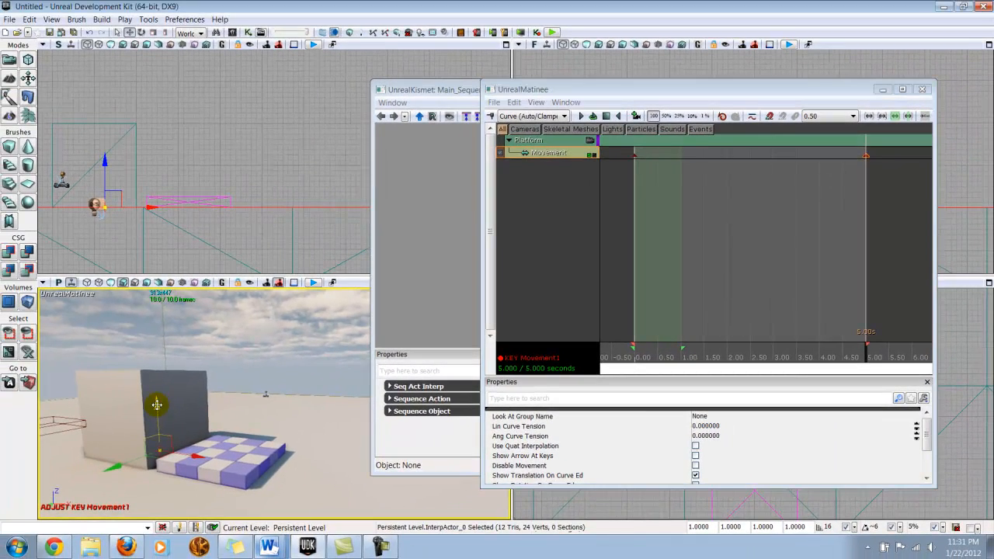
drag(156, 403, 157, 332)
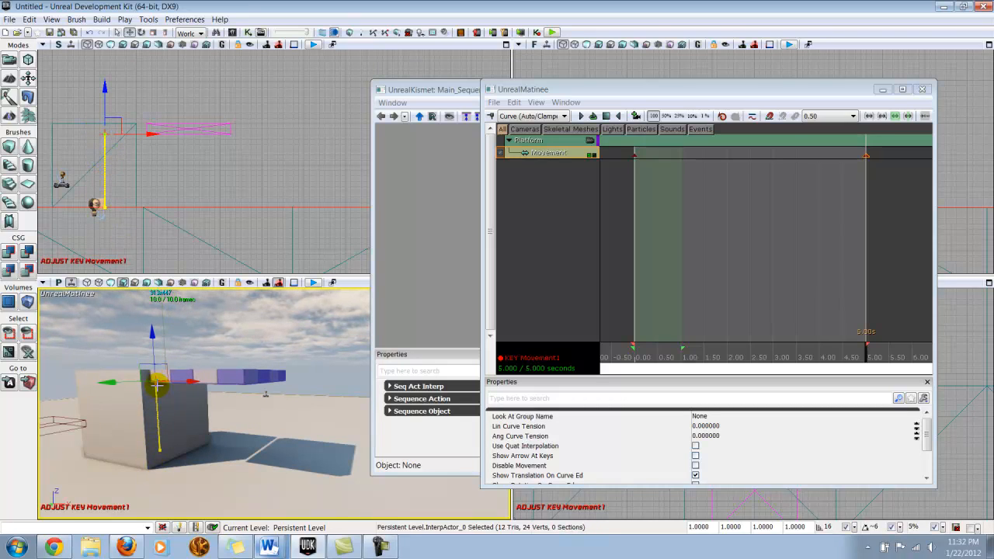
Preview the platform's movement, reset playback to the start, and close the Matinee editor.
click(606, 116)
click(579, 115)
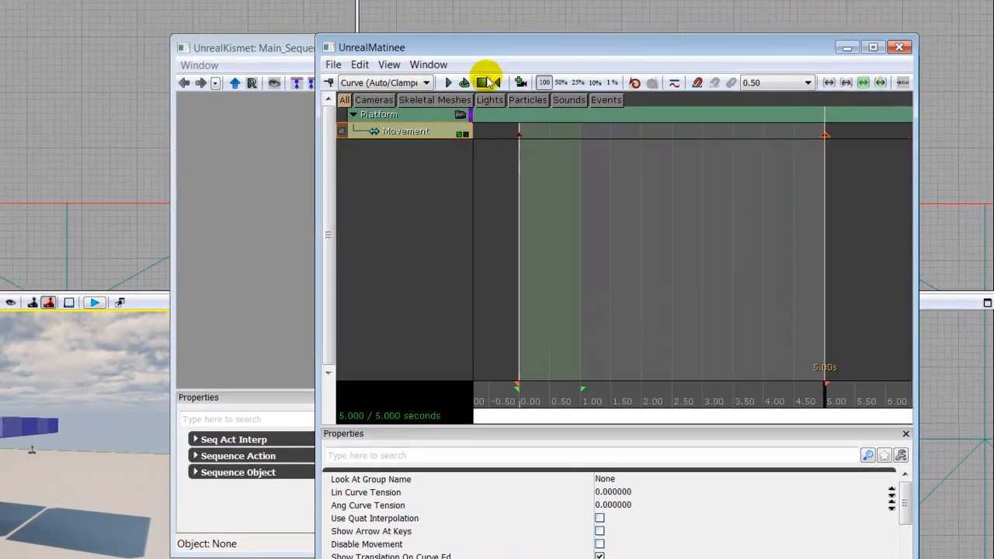
click(559, 103)
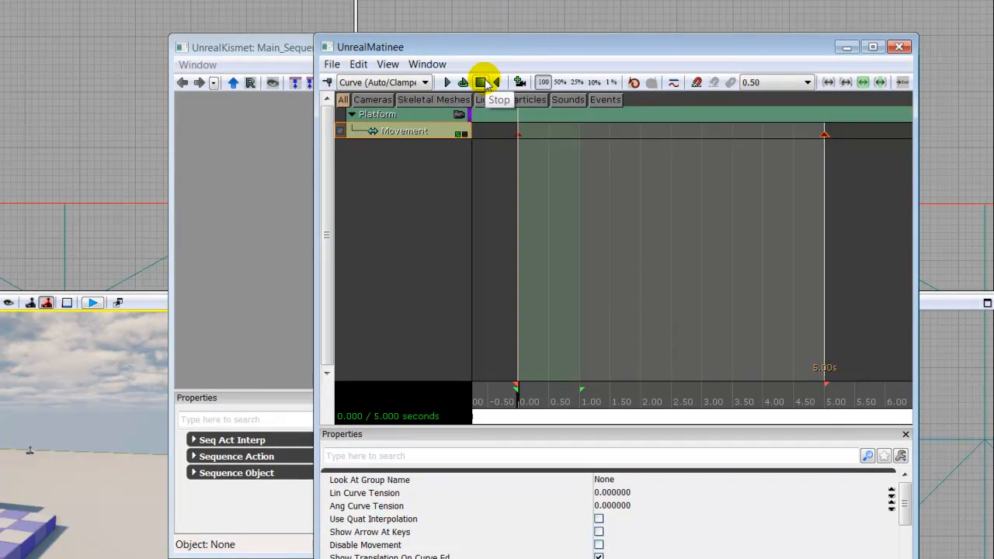
click(899, 47)
Examine the Matinee node and its linked Platform variable in the Kismet sequence.
drag(243, 279, 350, 238)
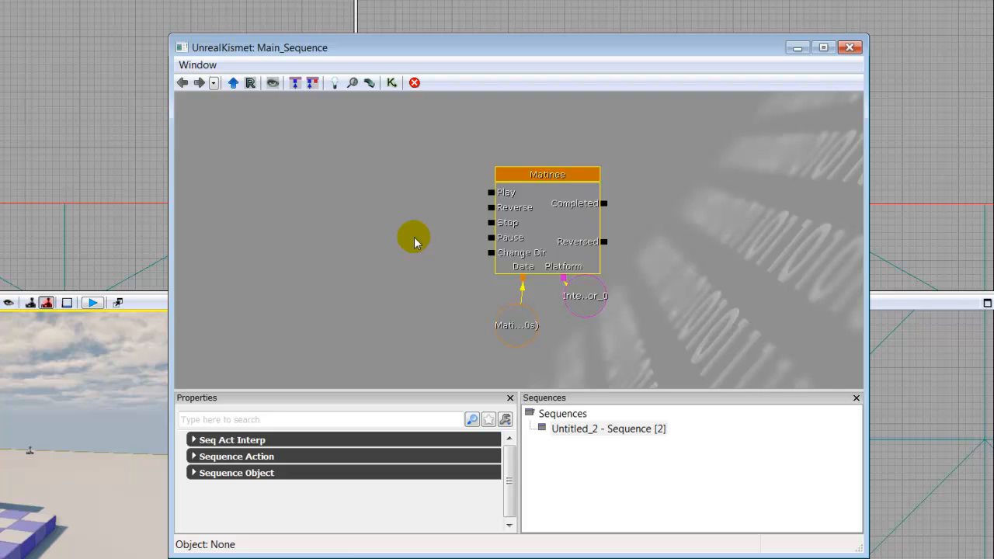
click(552, 175)
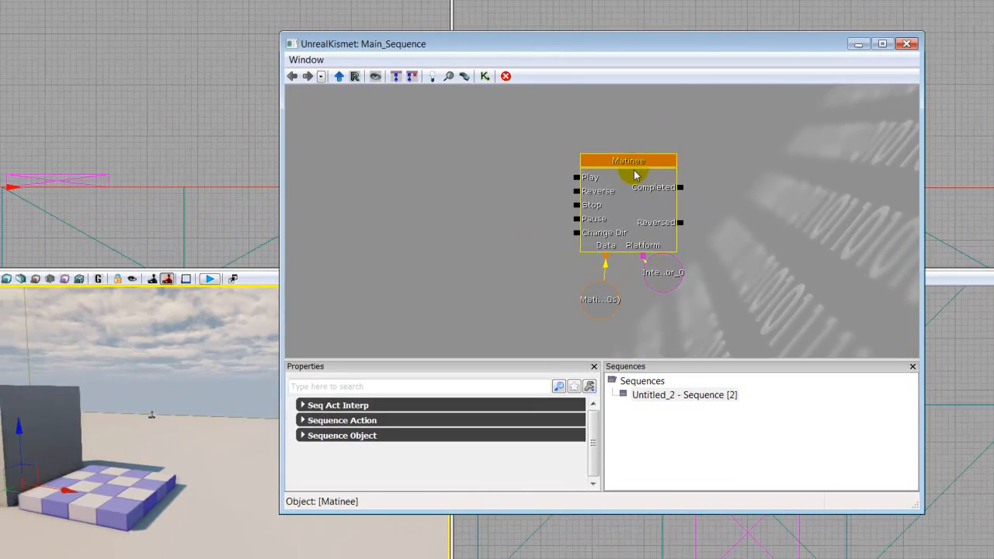
drag(182, 484, 178, 524)
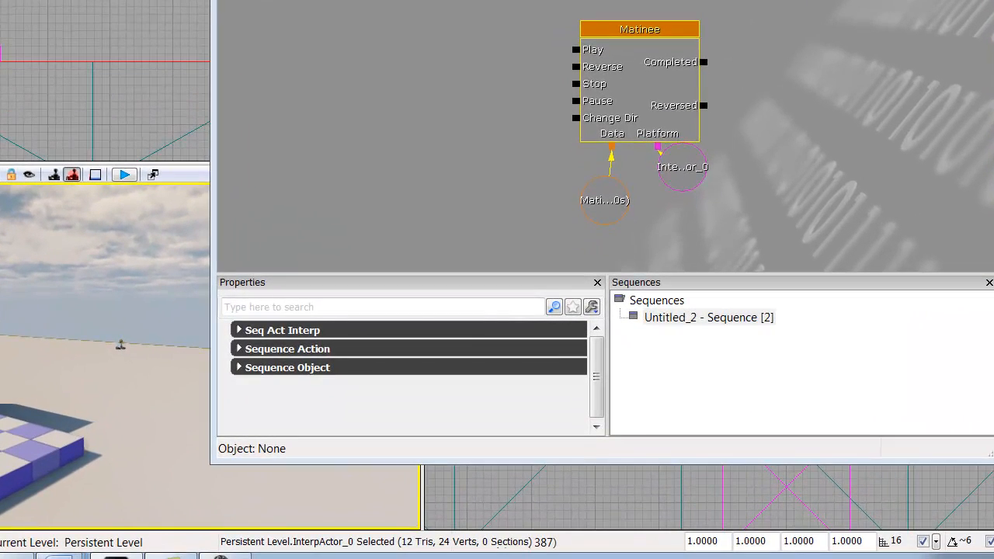
Move the Kismet window out of the way and add a Trigger actor on top of the checkered platform.
click(212, 557)
click(213, 555)
drag(214, 412, 208, 394)
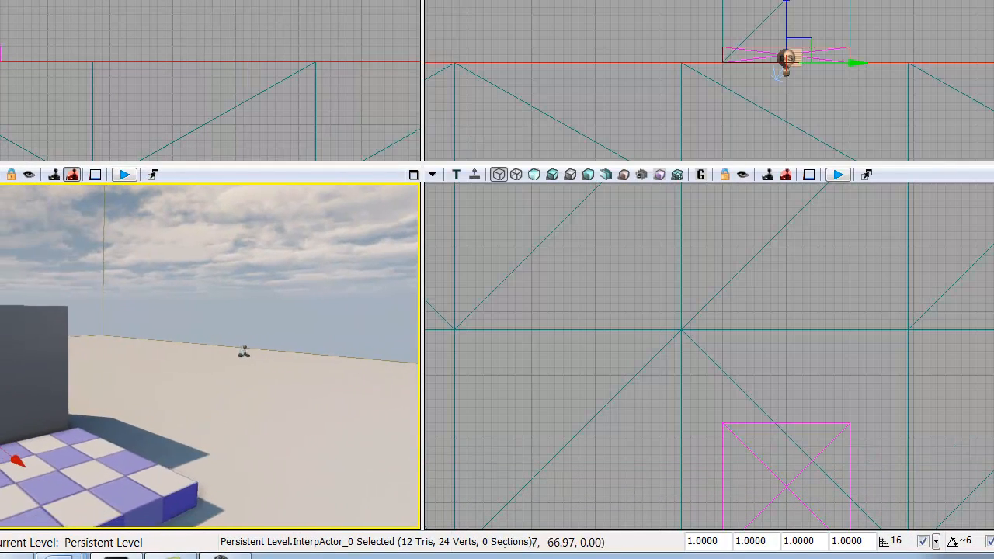
drag(6, 512, 7, 543)
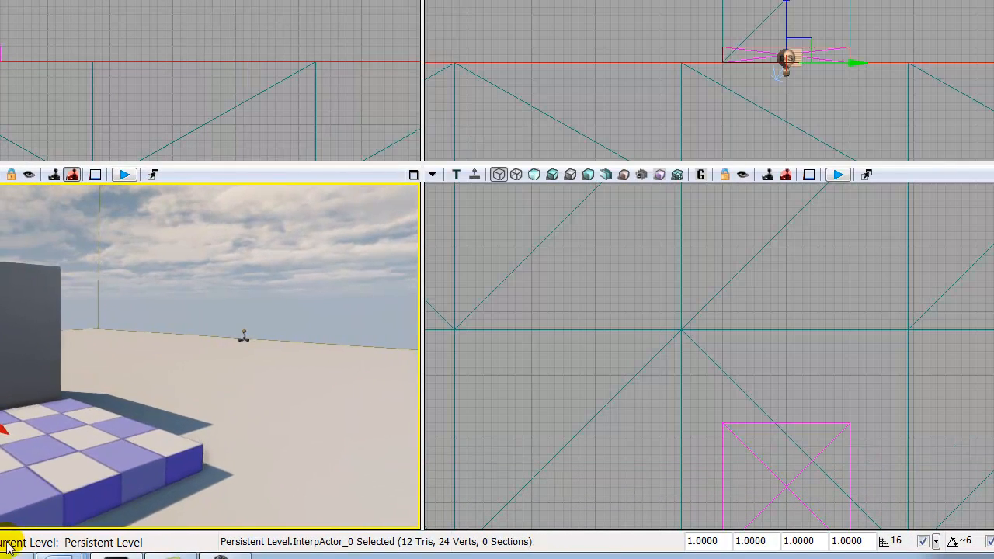
right_click(47, 446)
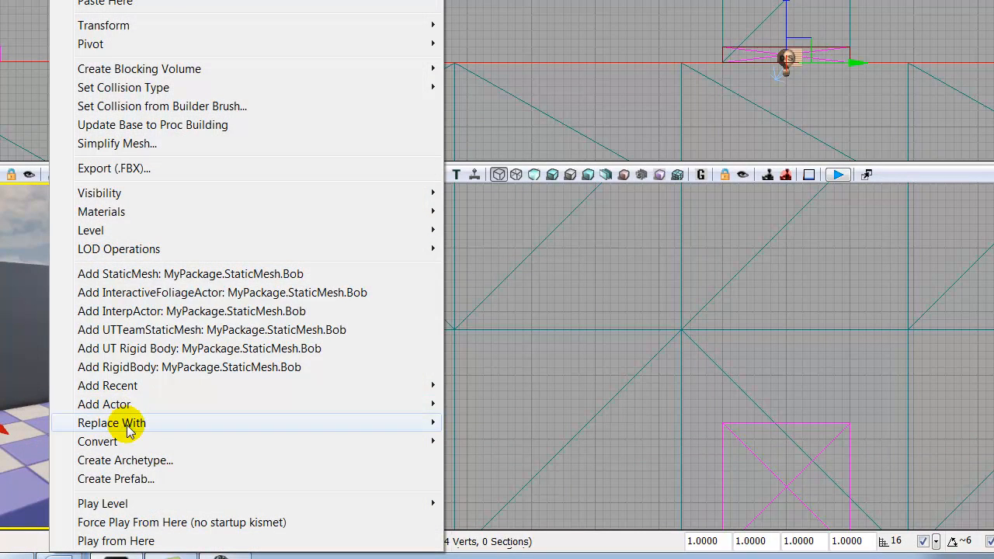
mouse_move(186, 401)
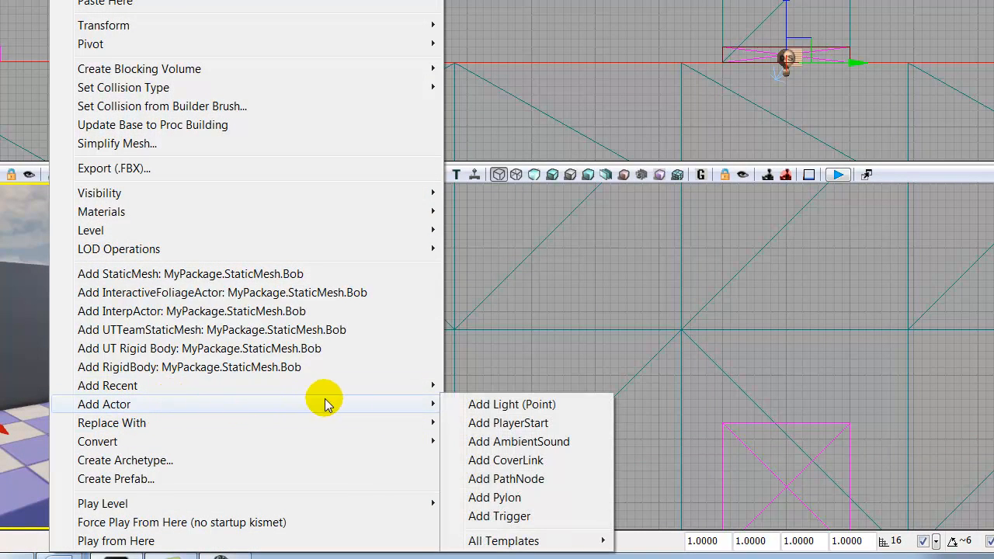
click(489, 517)
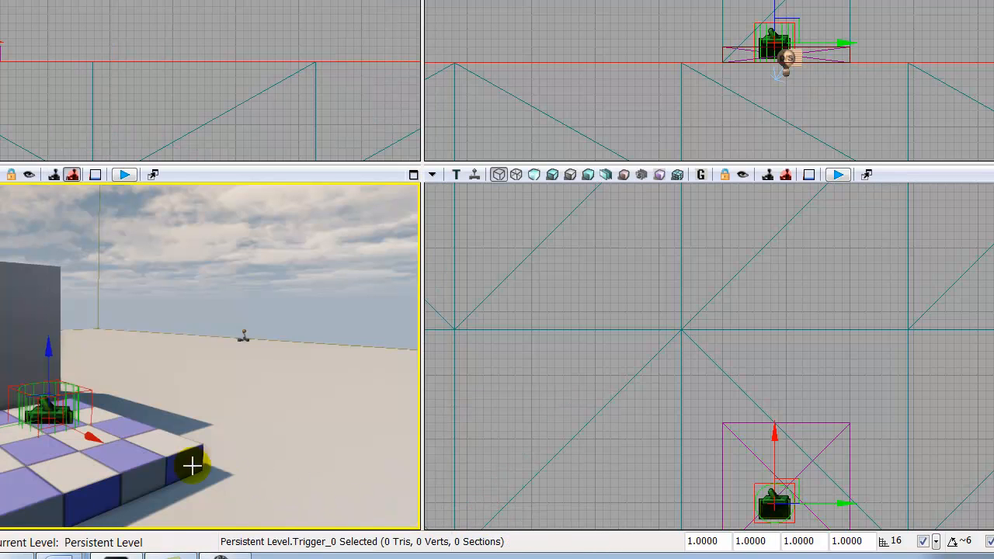
Raise the new trigger so that it sits just above the platform's surface.
mouse_move(51, 353)
mouse_down()
mouse_move(54, 317)
mouse_move(53, 334)
mouse_up()
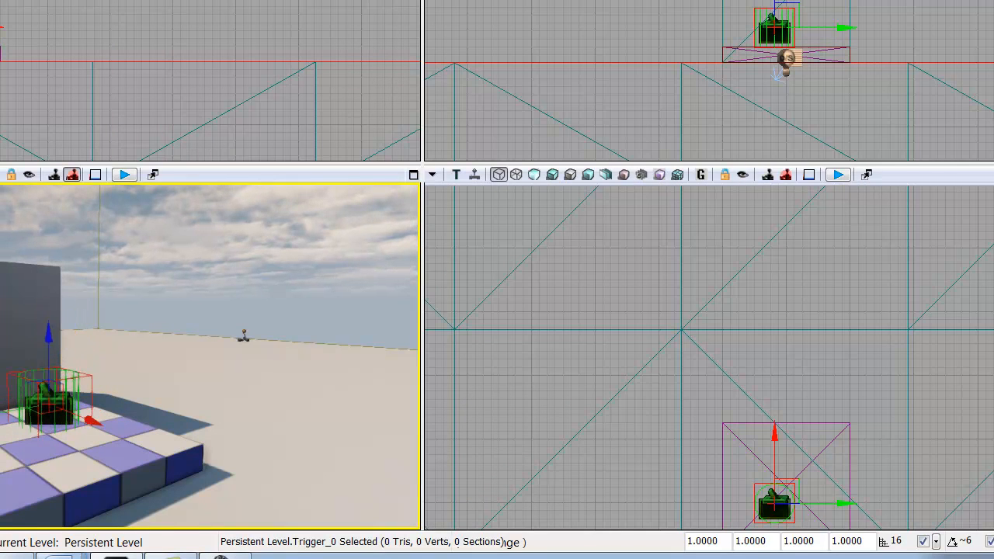
click(56, 360)
click(49, 356)
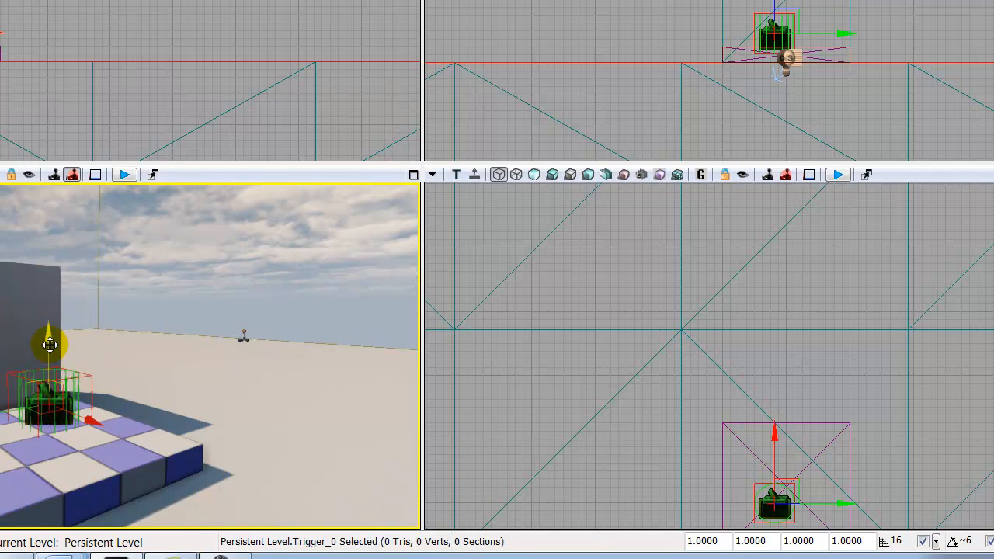
drag(85, 394, 126, 510)
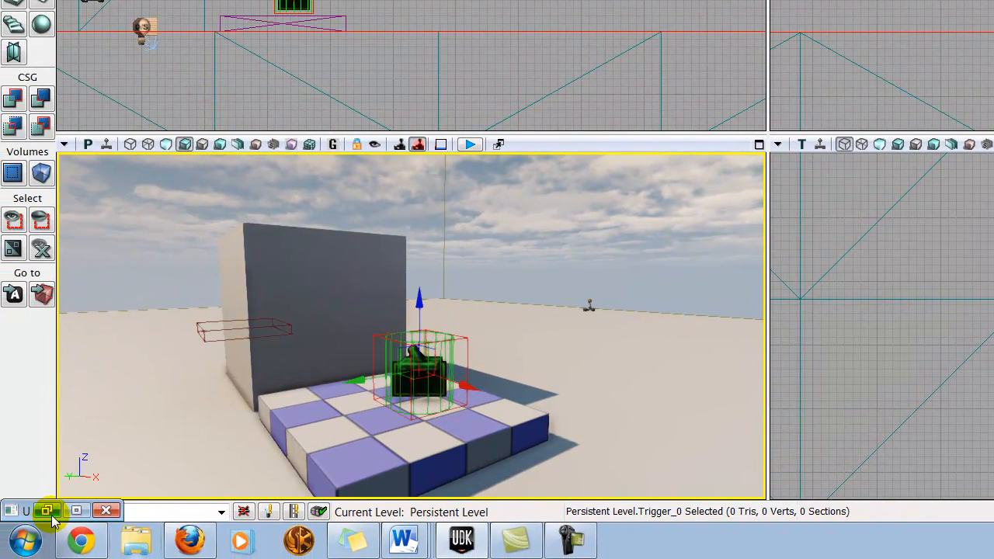
Bring Kismet back up and create a Touch event from Trigger_0 beside the Matinee node.
click(48, 511)
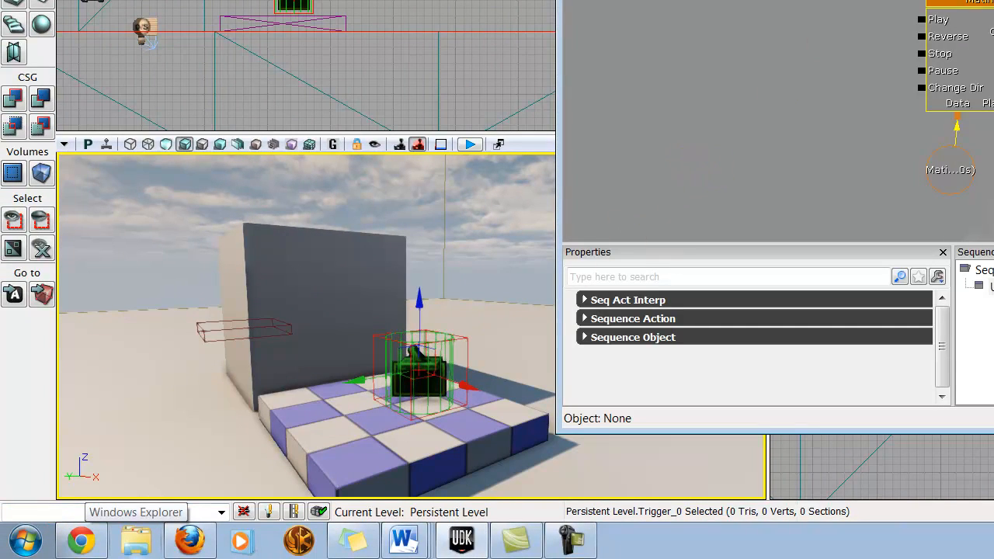
right_click(784, 57)
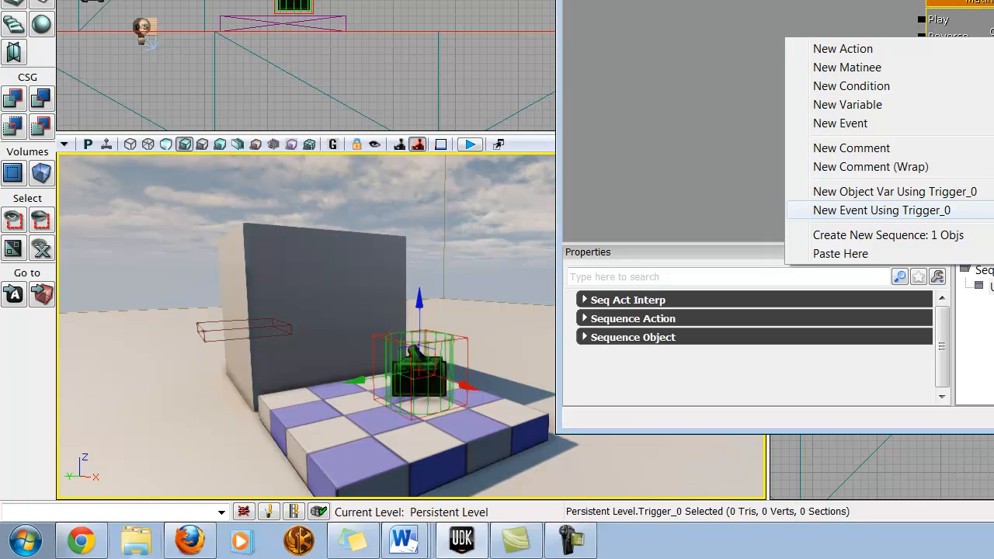
click(955, 210)
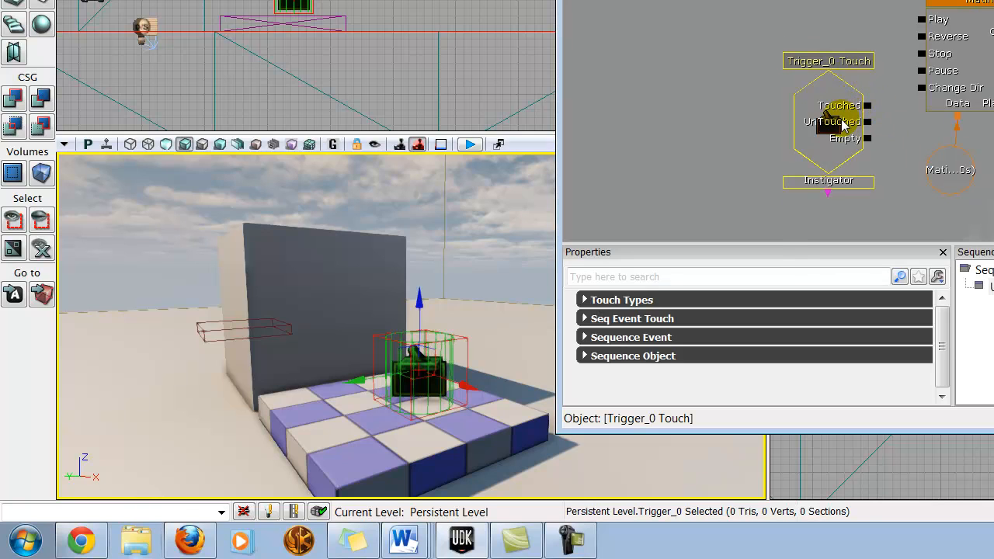
Rearrange the Trigger_0 Touch and Matinee nodes, link the Touched output to the Matinee's Play input, and close Kismet.
ctrl+drag(826, 110, 760, 55)
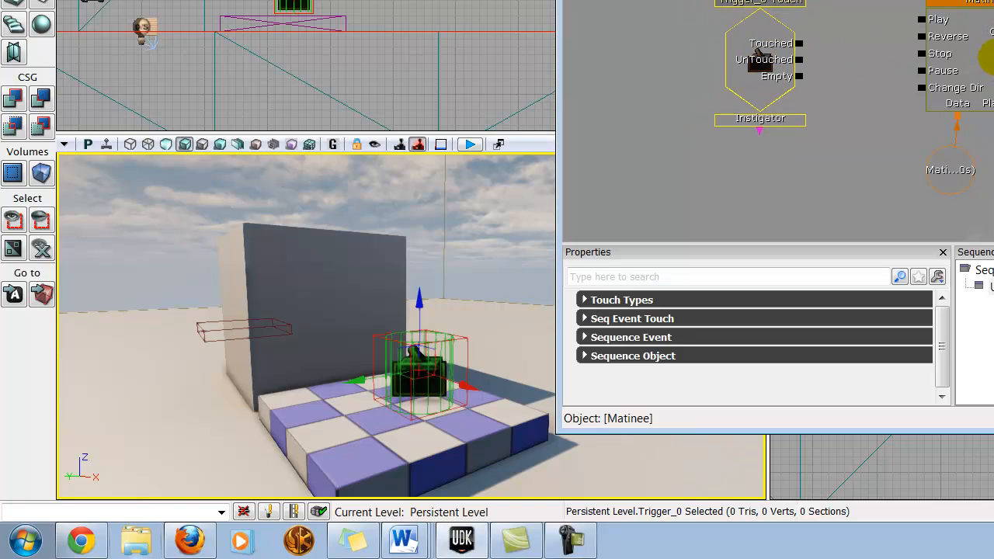
ctrl+drag(976, 78, 962, 48)
click(762, 62)
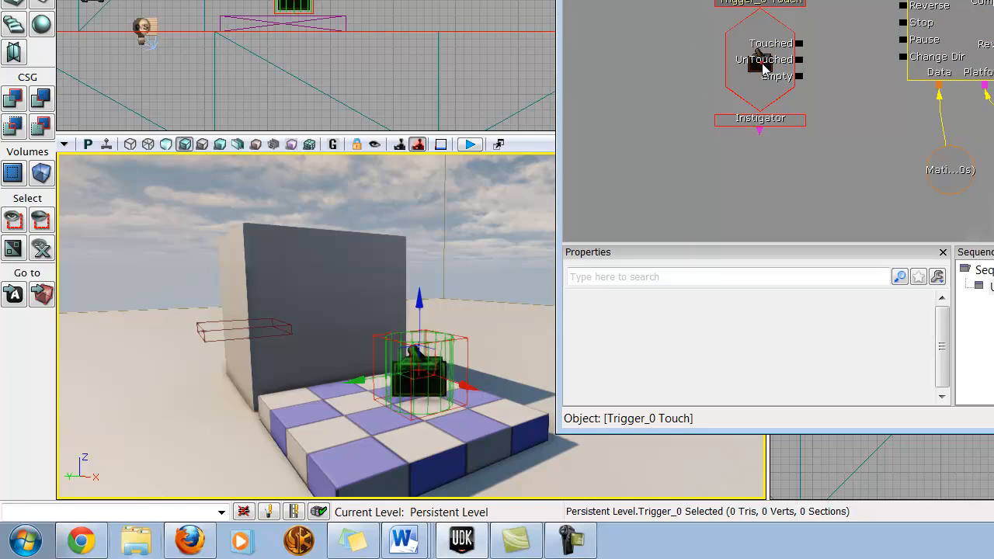
ctrl+drag(760, 62, 771, 41)
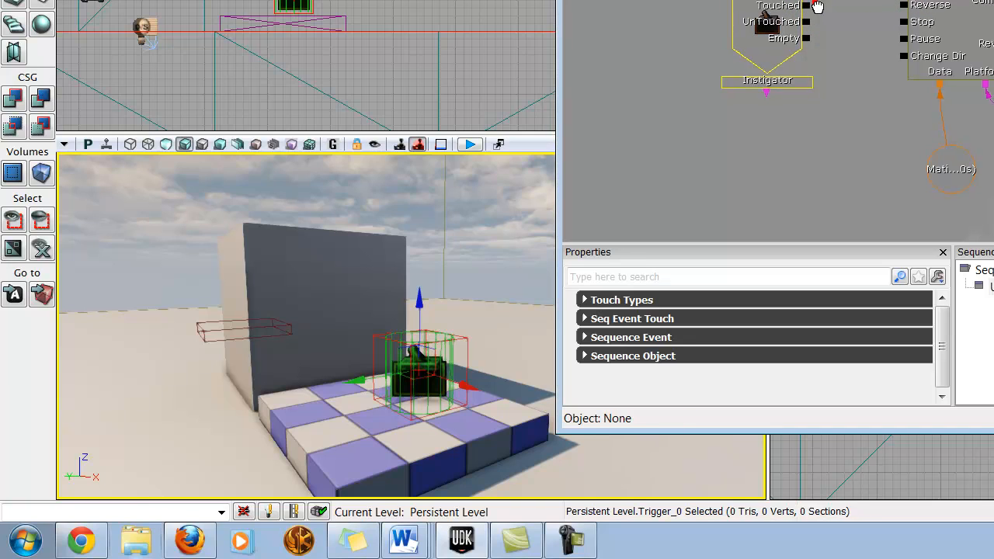
drag(806, 5, 843, 4)
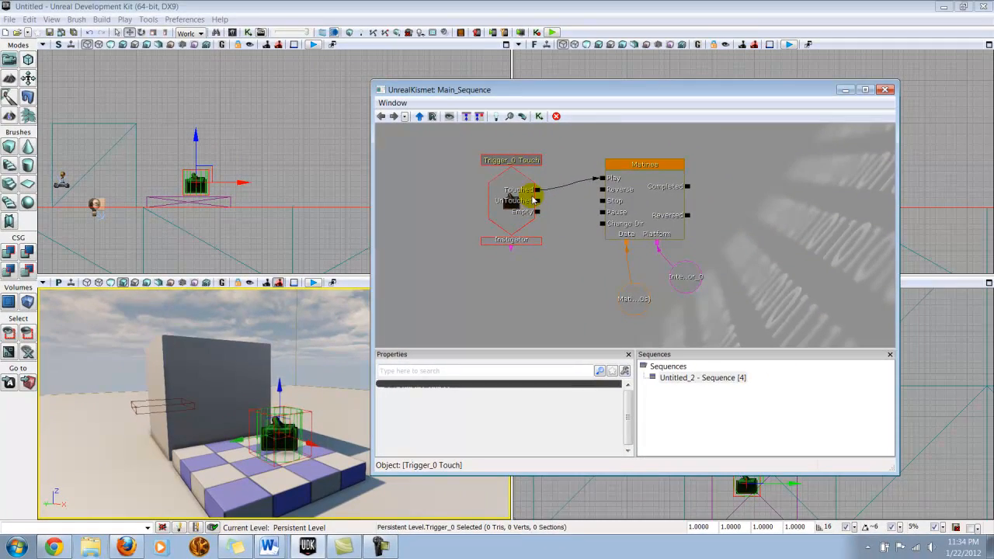
click(886, 91)
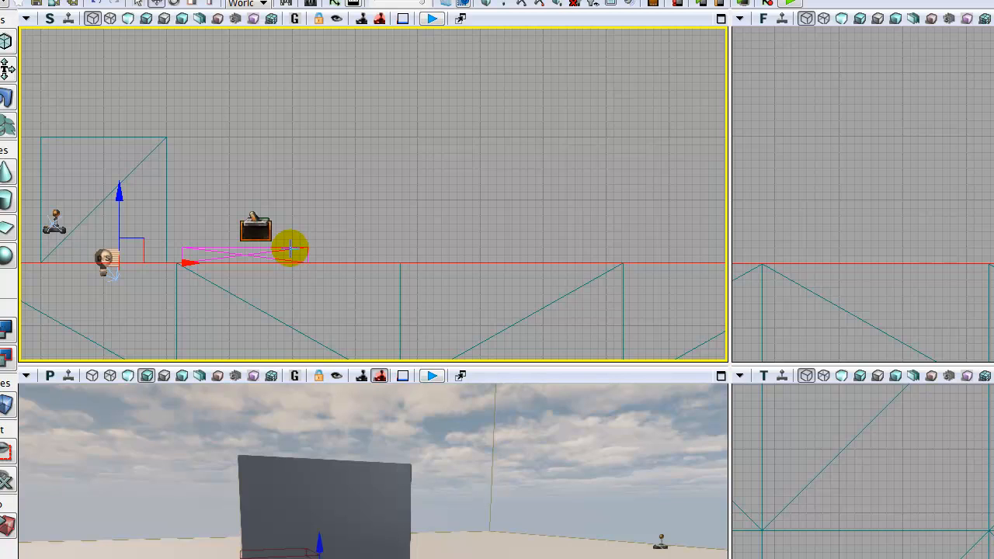
Set the platform InterpActor's Collision Type to COLLIDE_BlockAll and close its properties.
right_click(289, 250)
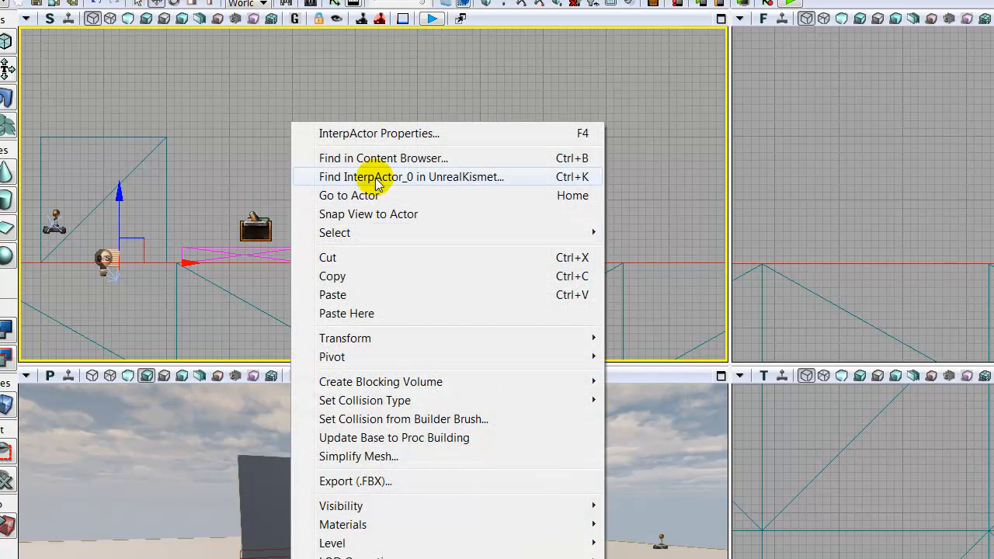
click(386, 134)
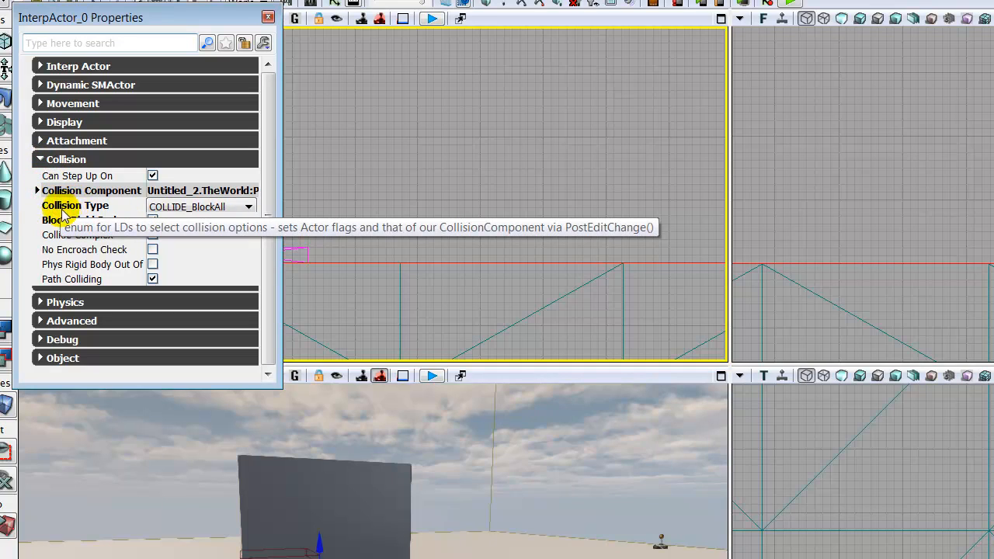
click(247, 208)
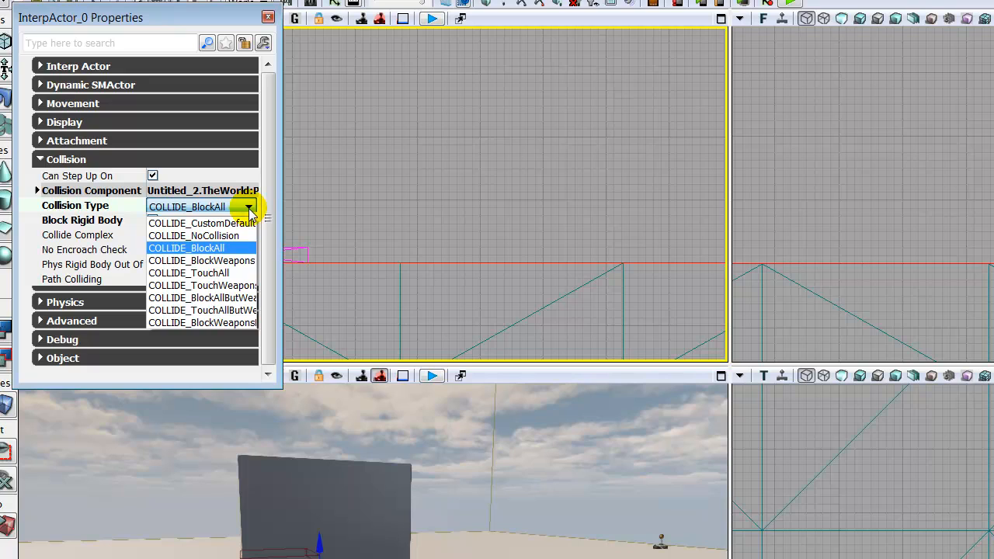
click(223, 248)
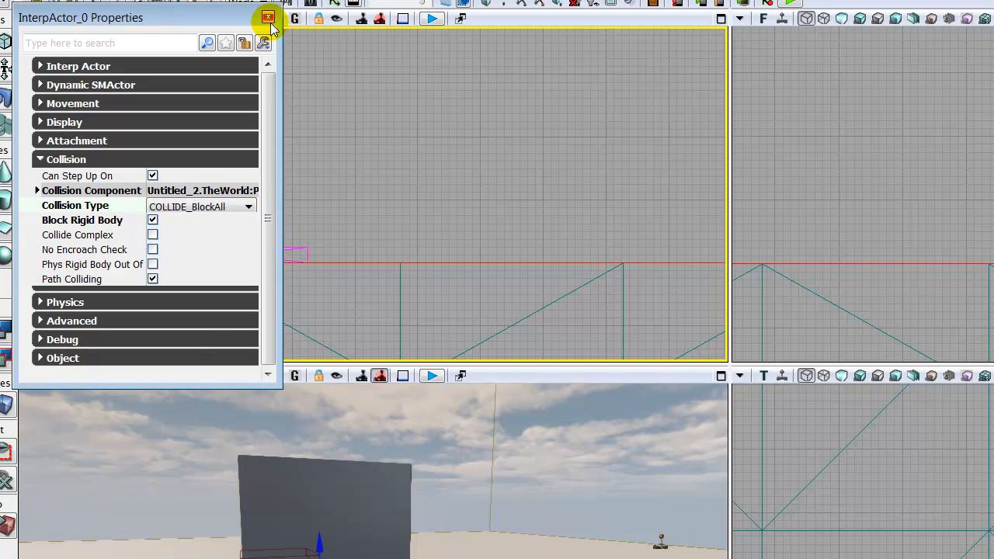
click(268, 16)
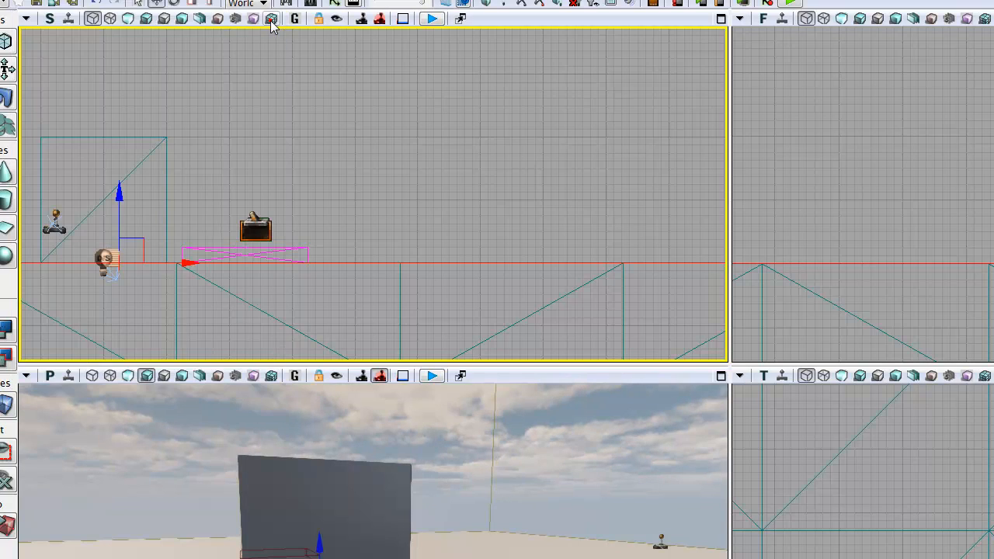
Build the level and dismiss the Map Check report.
click(555, 6)
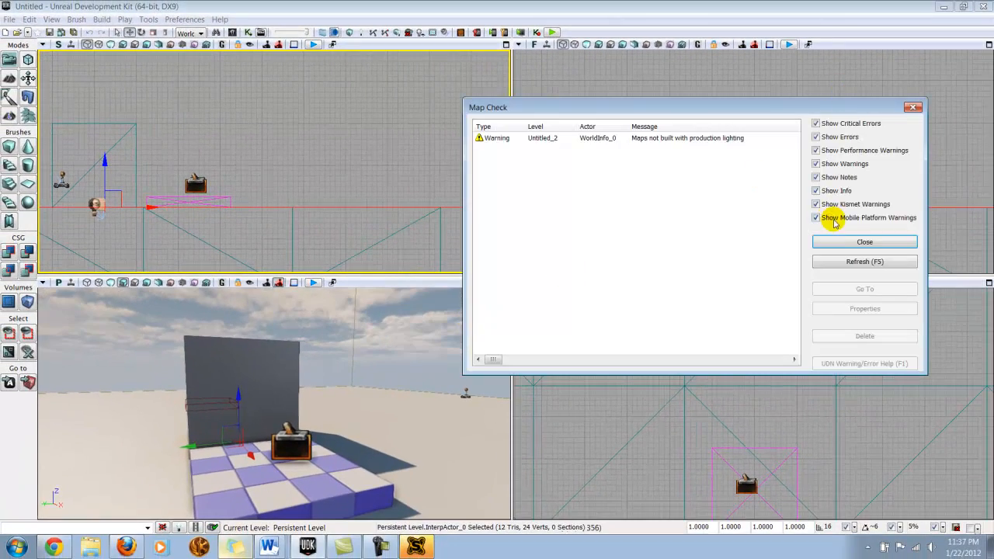
click(864, 242)
Play the level from the floor in front of the platform, walk onto the platform to test it, and exit the preview.
drag(354, 395, 365, 504)
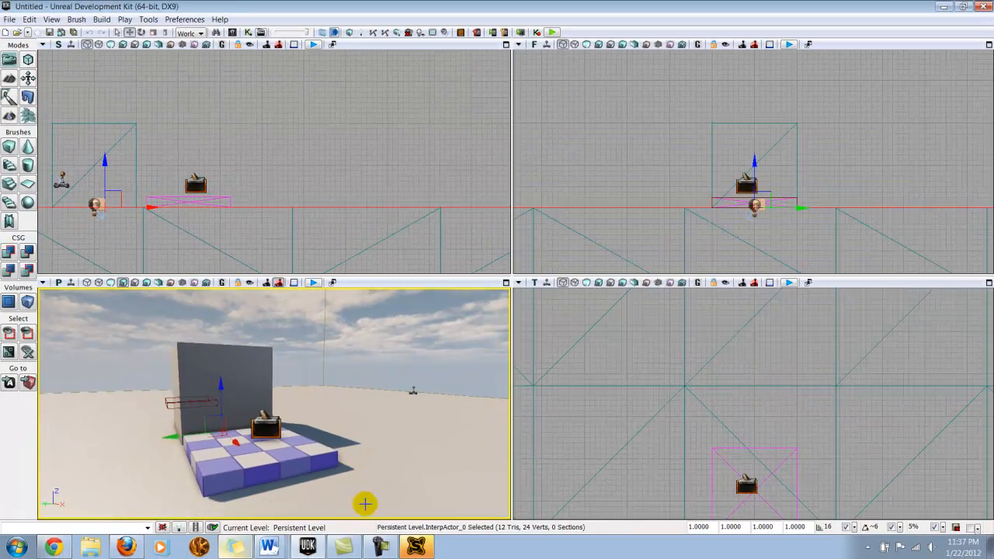
right_click(365, 504)
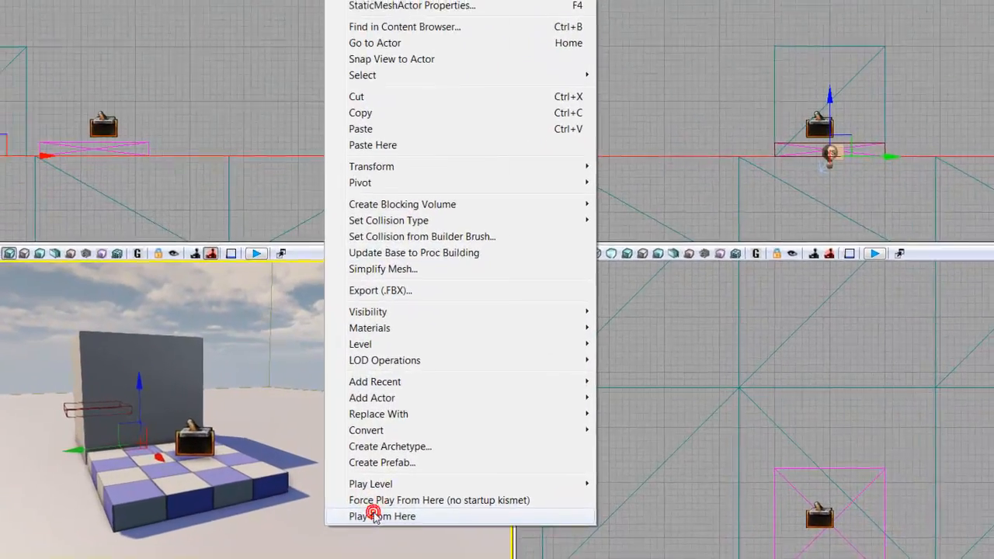
click(404, 490)
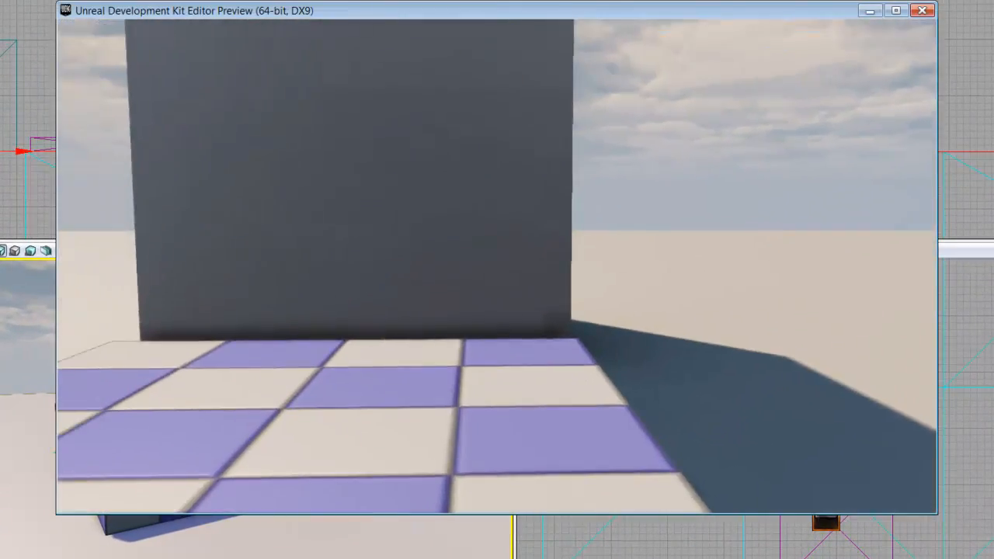
key(w)
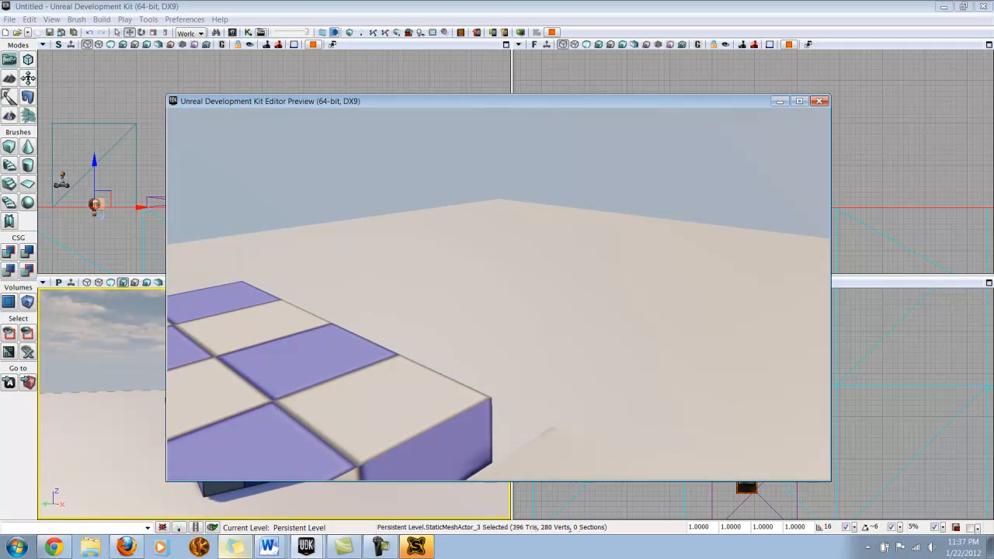
key(Escape)
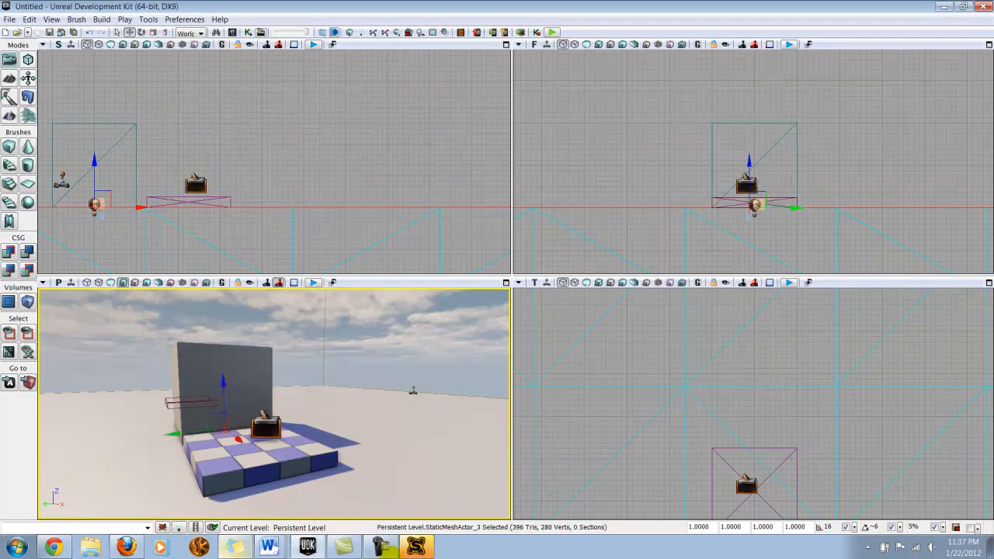
click(381, 548)
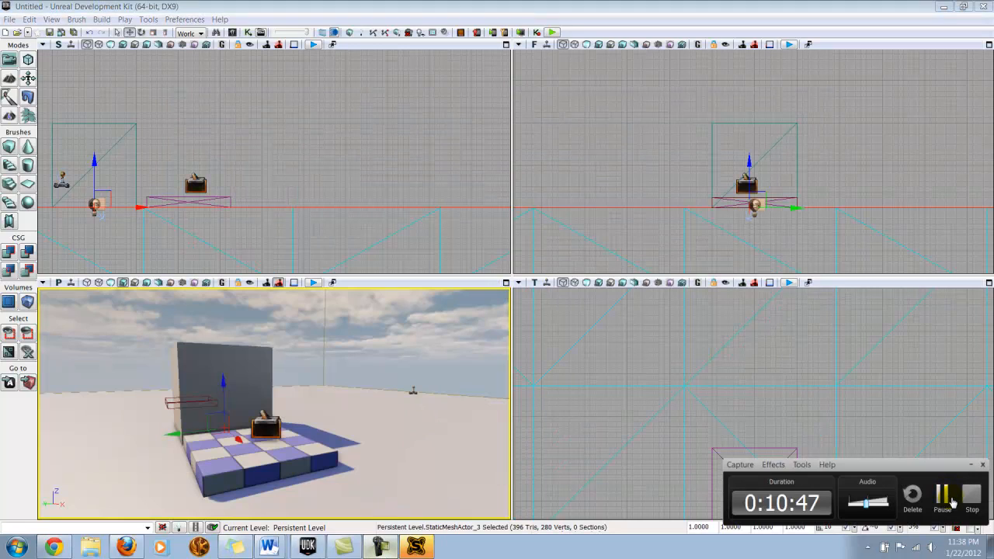